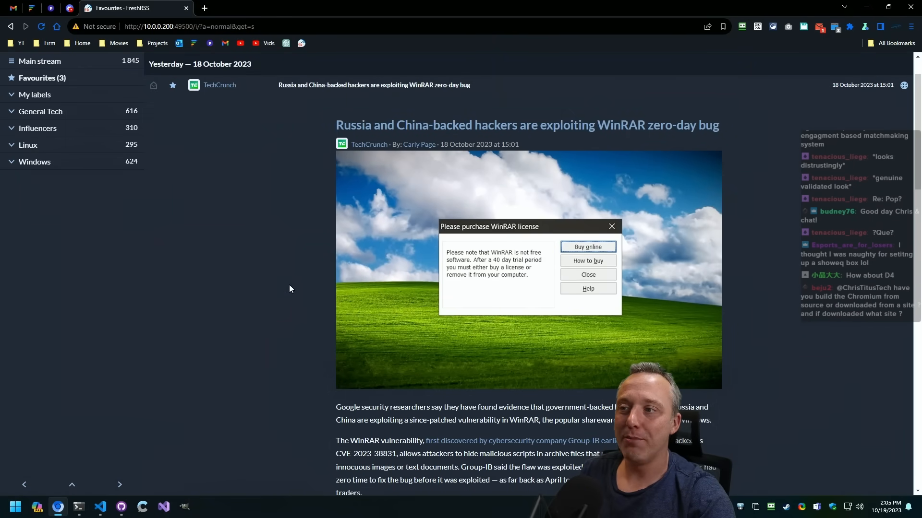
scroll(288, 285, "down", 3)
scroll(289, 285, "down", 3)
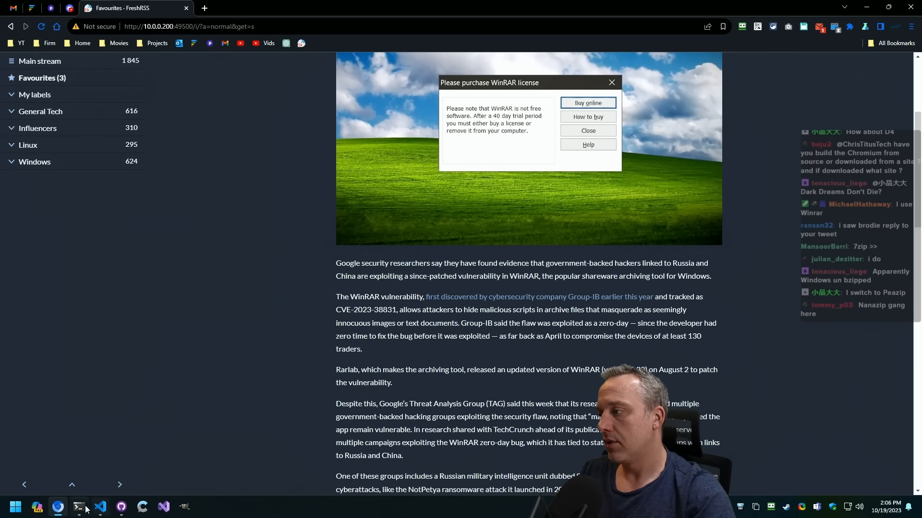
Search Google for 'nanazip' and 'peazip' in new tabs, opening peazip.github.io and the NanaZip GitHub repository
key("ctrl+t")
type("nanazip")
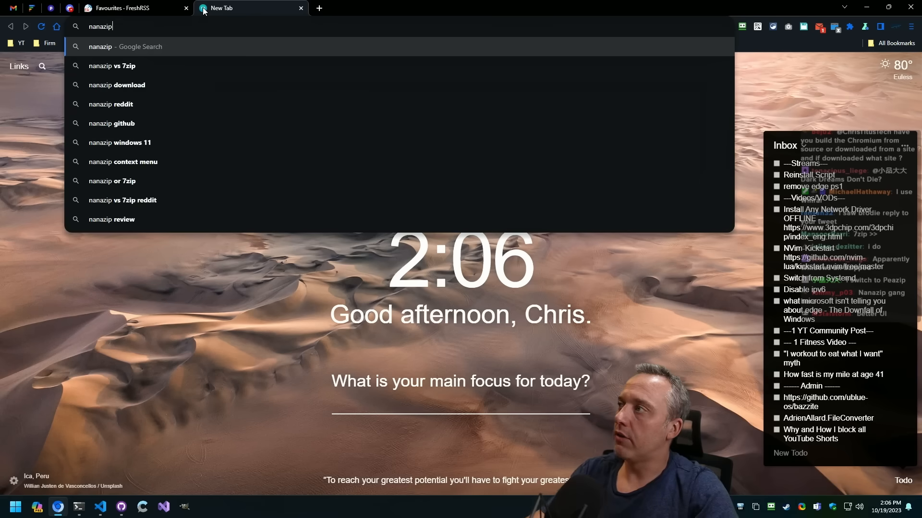
key("Return")
left_click(319, 8)
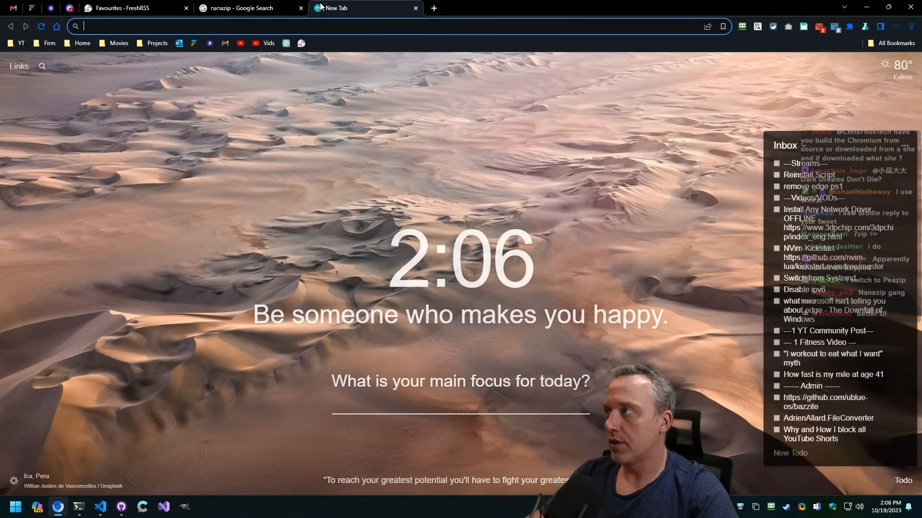
type("peazip")
key("Return")
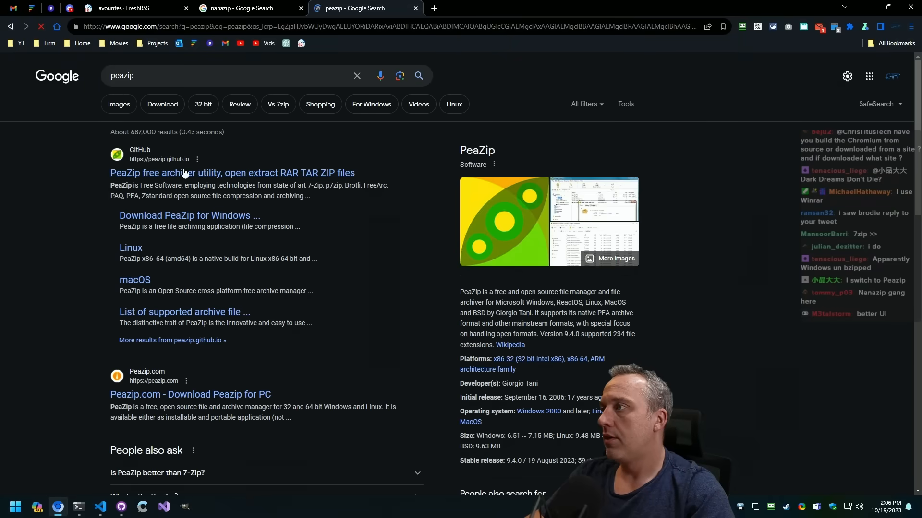
left_click(176, 178)
scroll(616, 209, "down", 4)
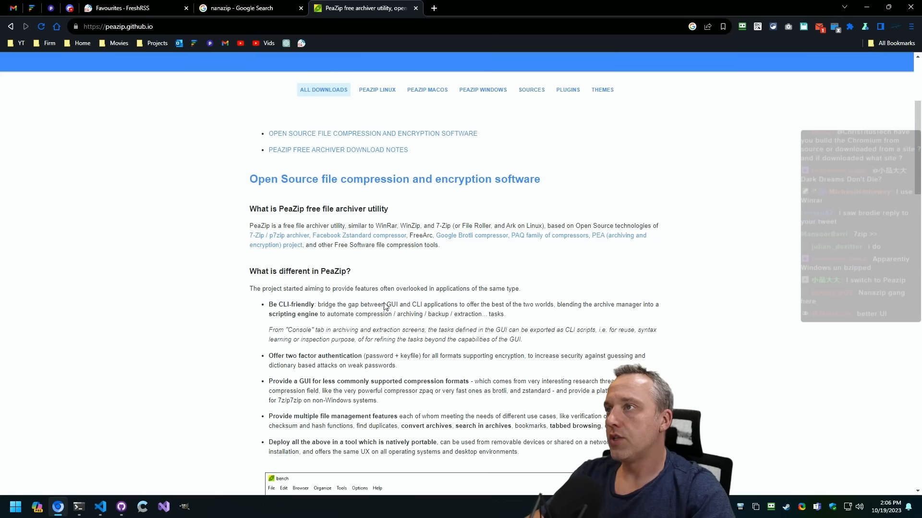
scroll(547, 216, "up", 4)
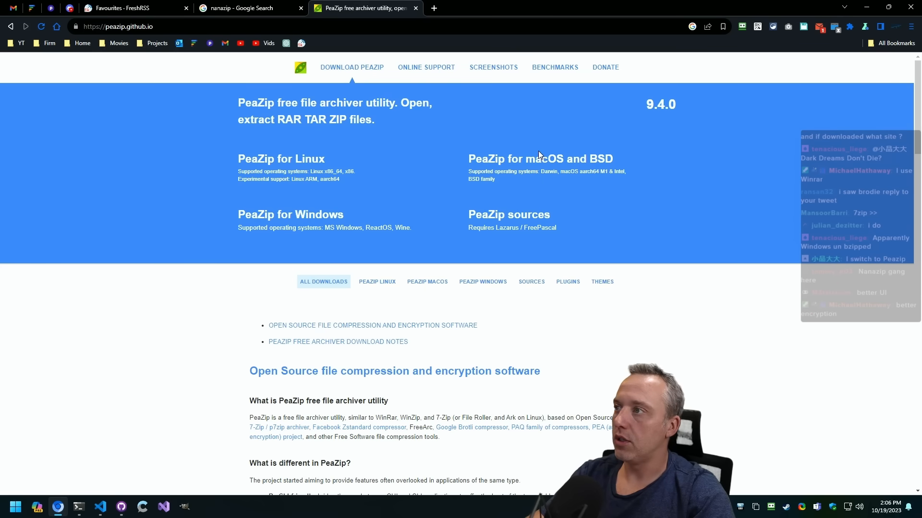
left_click(227, 7)
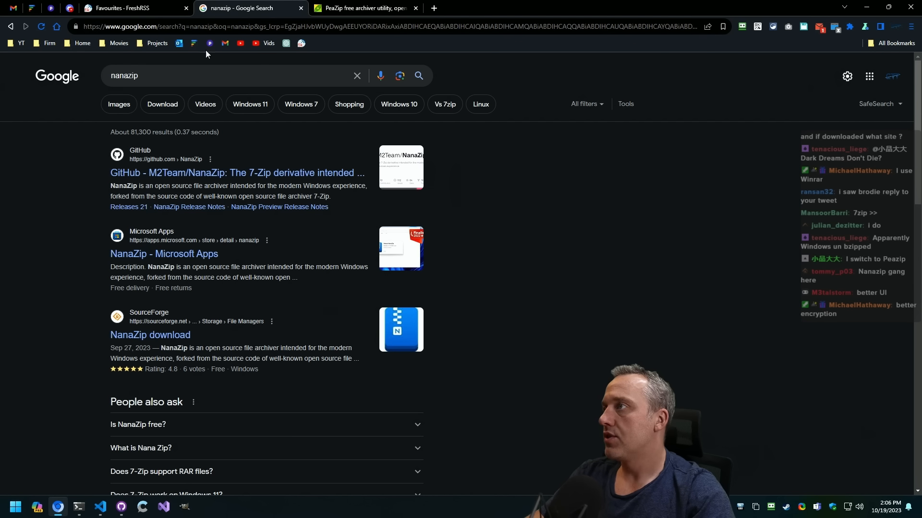
left_click(225, 172)
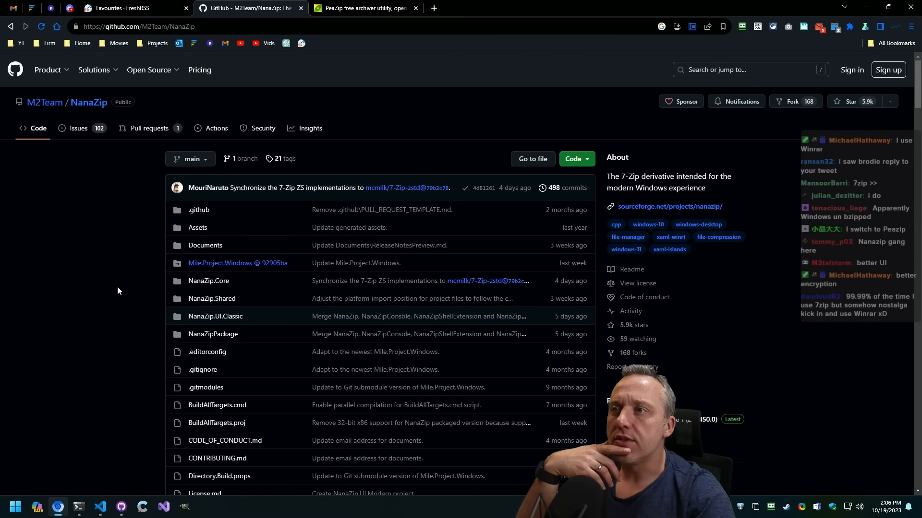
scroll(118, 285, "down", 5)
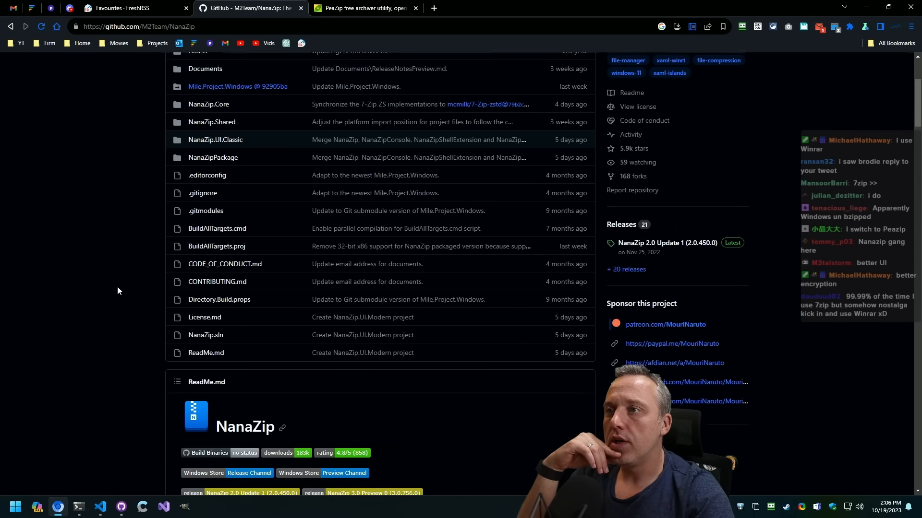
scroll(117, 286, "down", 5)
scroll(118, 286, "down", 5)
scroll(108, 290, "down", 3)
scroll(99, 295, "down", 3)
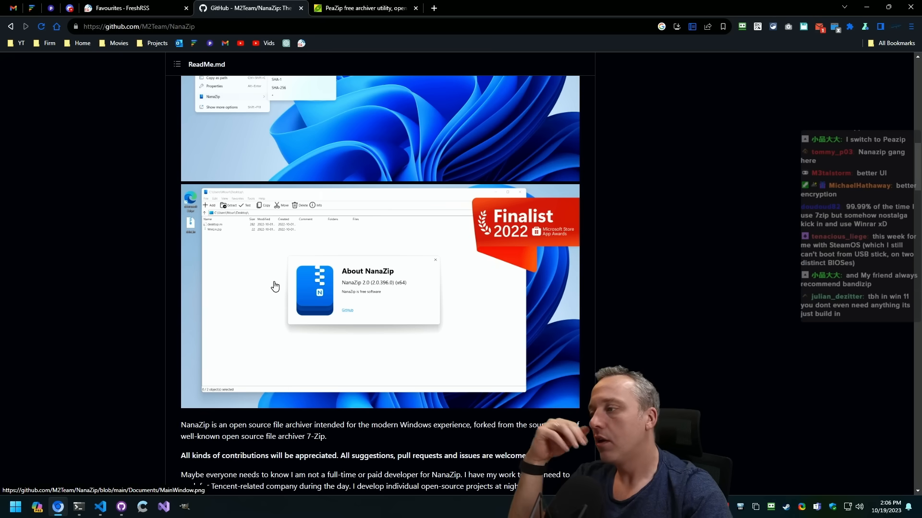
scroll(274, 283, "down", 2)
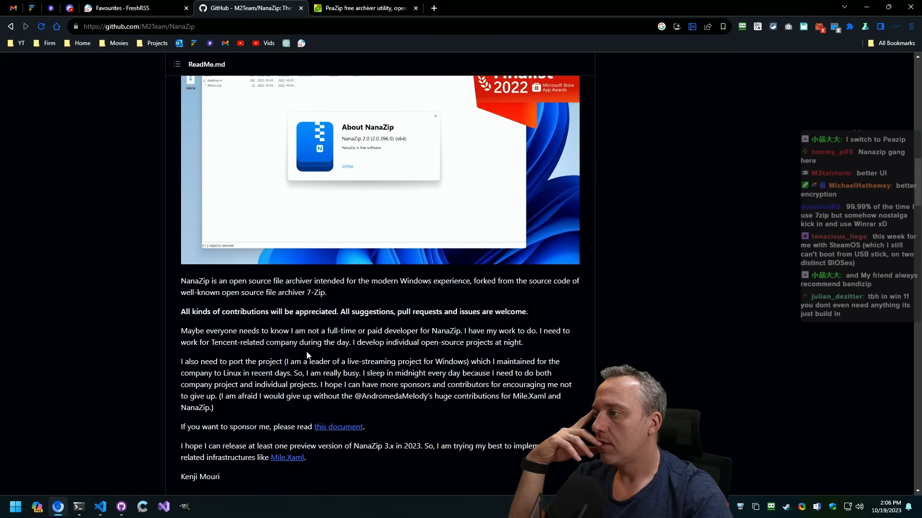
scroll(300, 334, "up", 2)
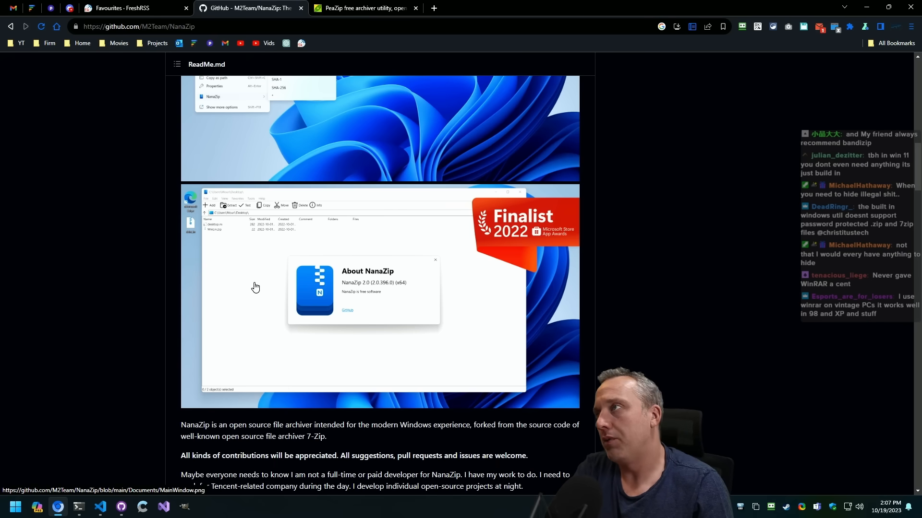
Close the PeaZip homepage tab, leaving the feed reader and NanaZip repository open
left_click(353, 8)
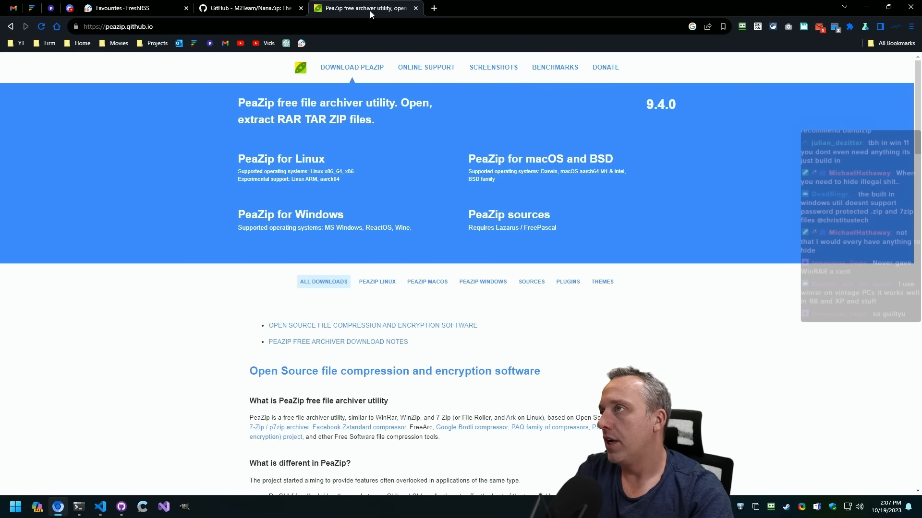
left_click(415, 8)
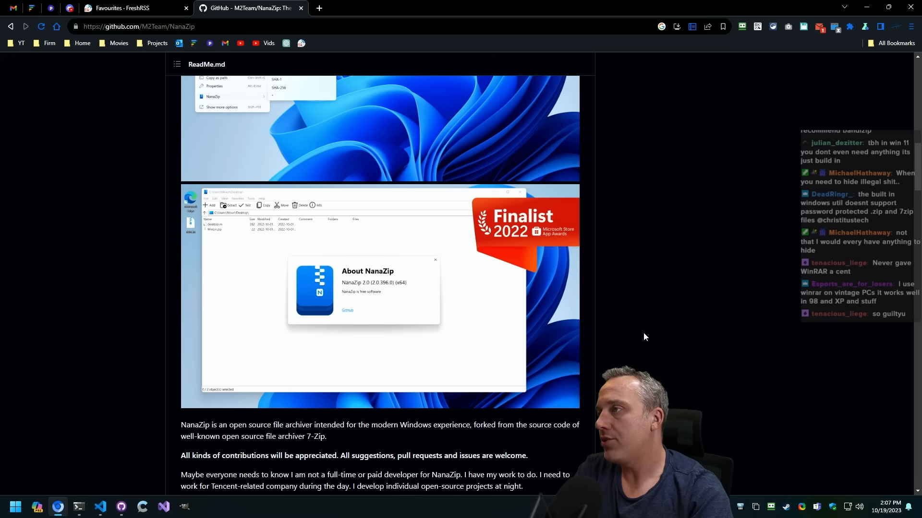
scroll(643, 333, "up", 5)
scroll(614, 317, "up", 3)
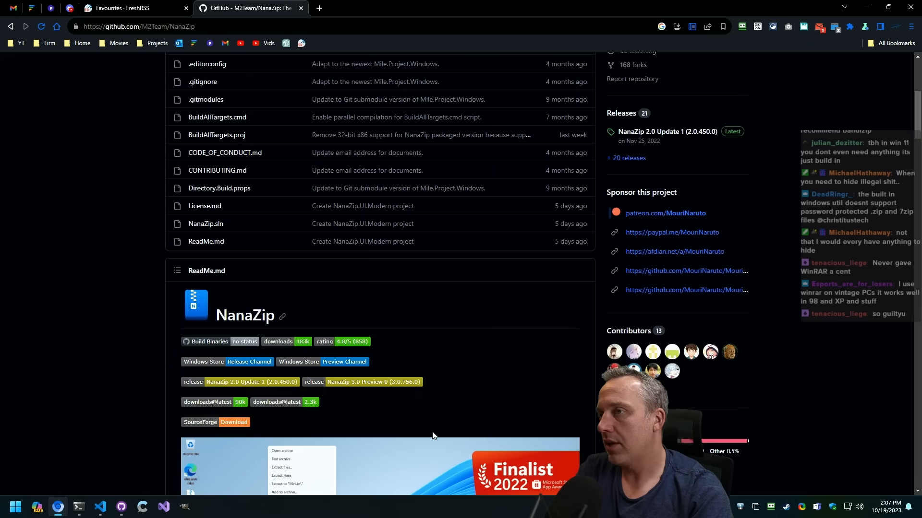
In the full-screen terminal, run 'winget search nanazip' and install the M2Team.NanaZip package
left_click(78, 506)
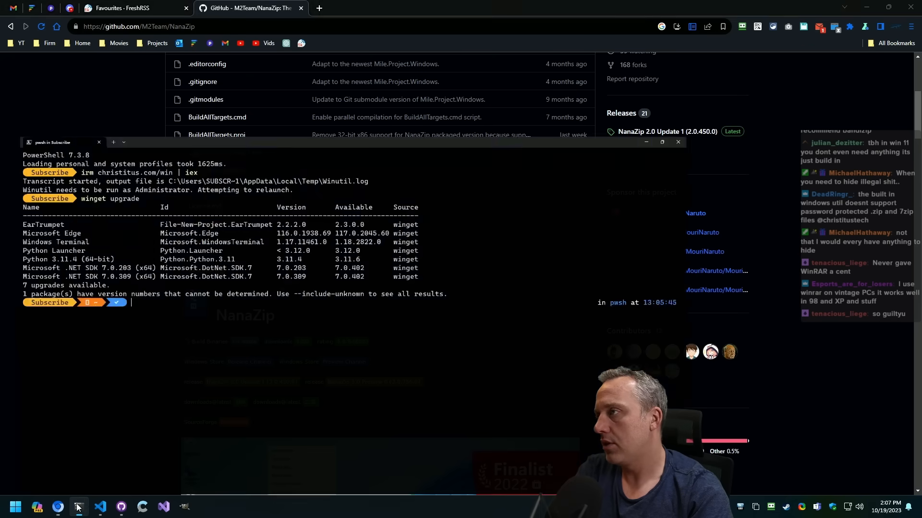
key("alt+Return")
type("winget ")
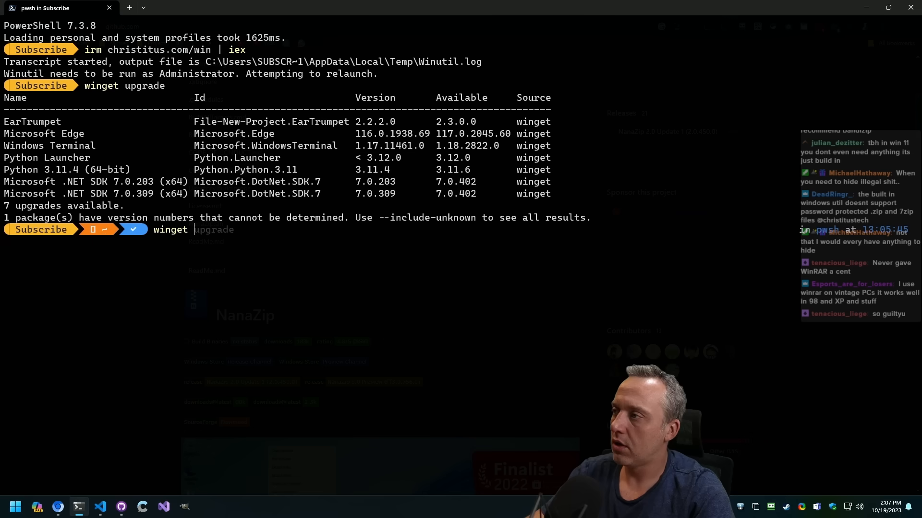
type("search nanz")
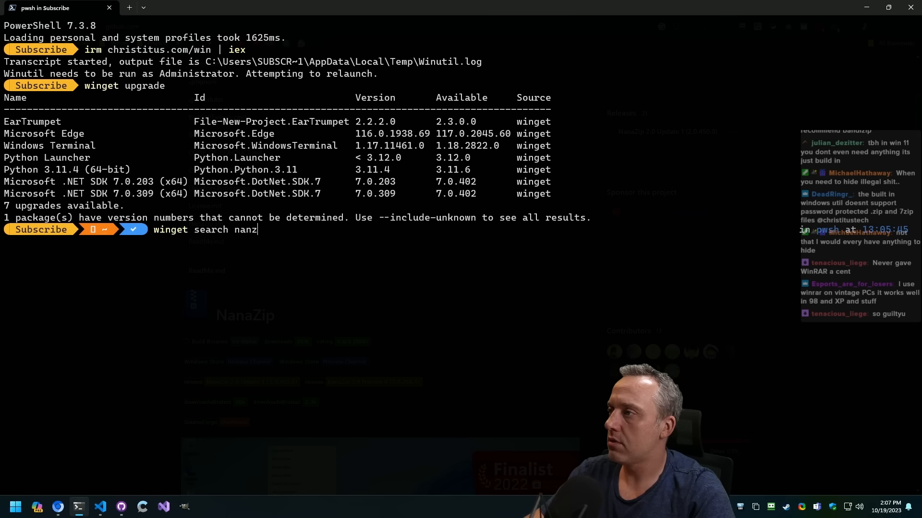
key("BackSpace")
type("azip")
key("Return")
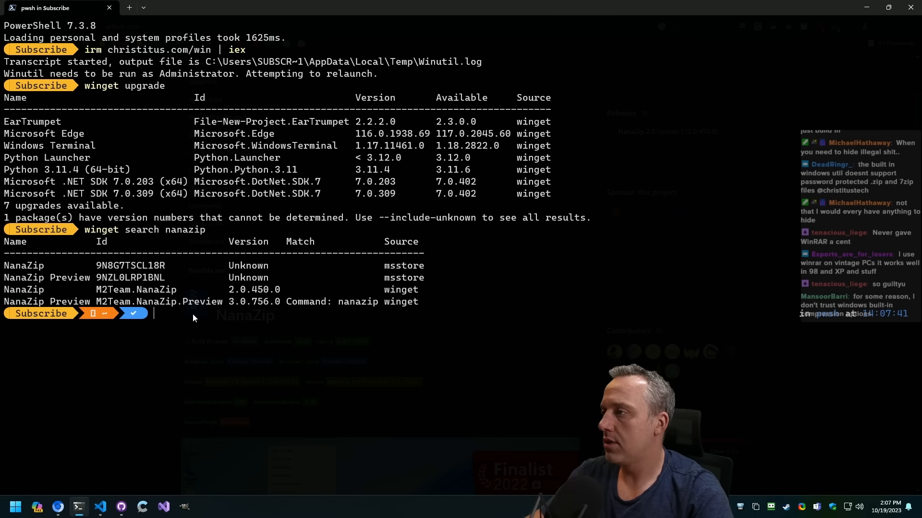
type("winget install")
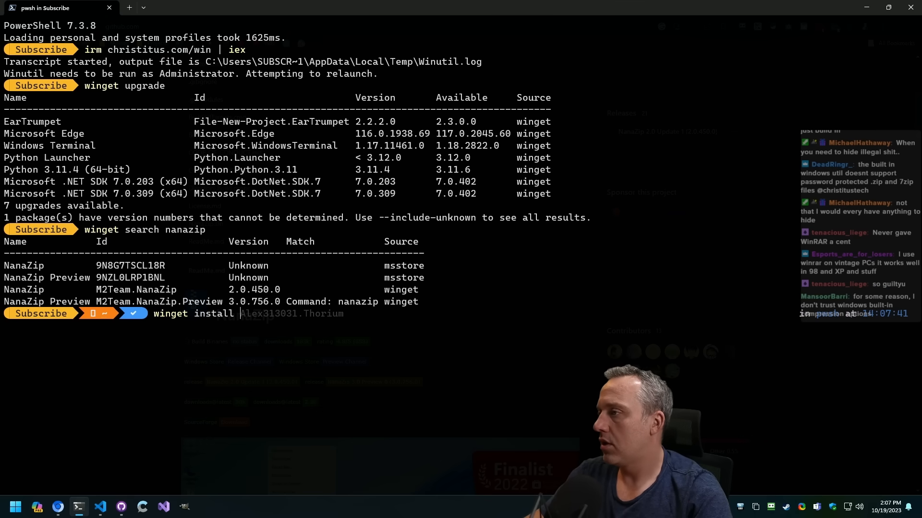
double_click(136, 290)
type("M2Team.NanaZip")
key("Return")
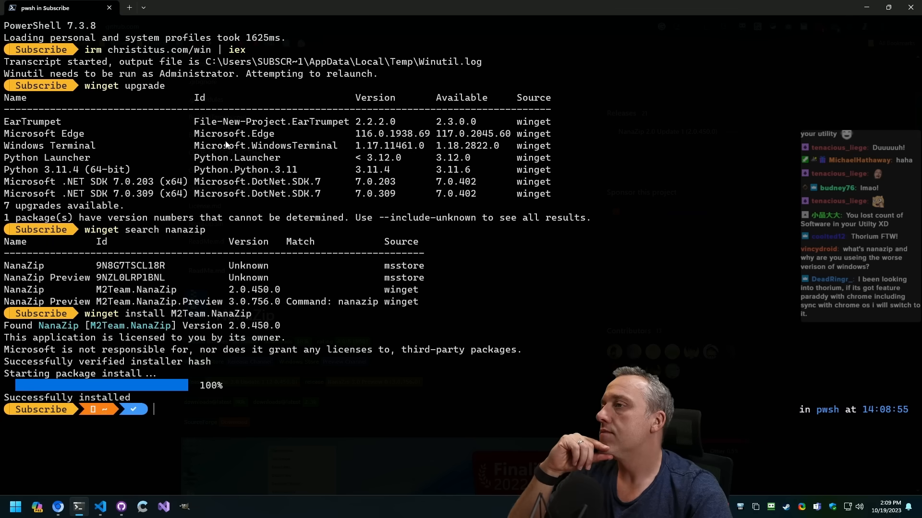
left_click_drag(195, 134, 509, 137)
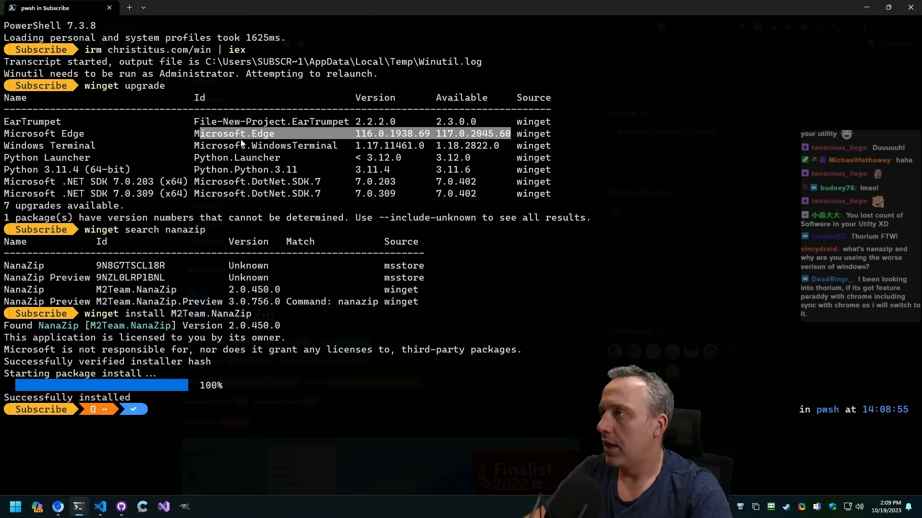
type("appwiz")
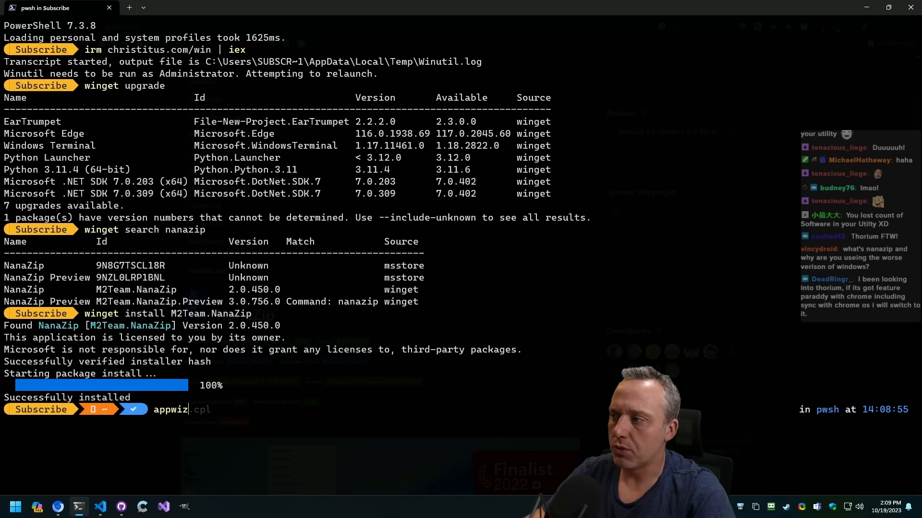
type(".cpl")
key("Return")
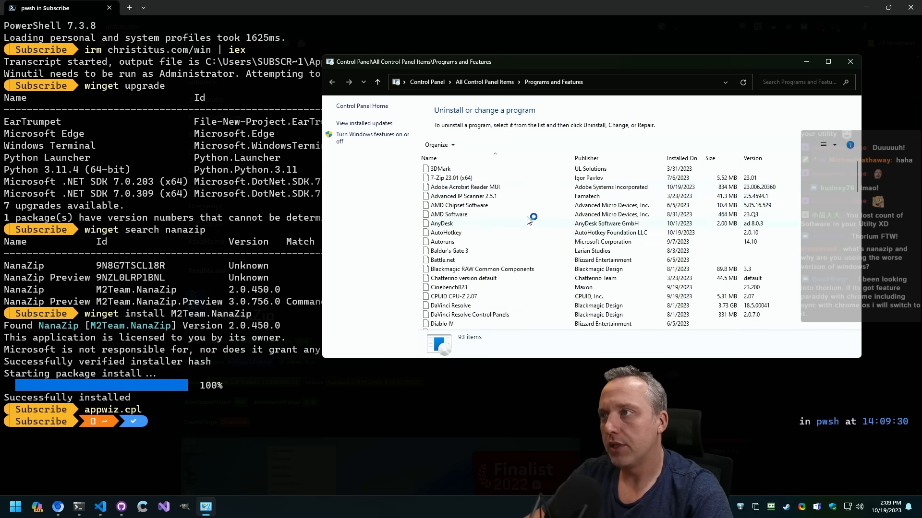
left_click(475, 260)
scroll(476, 287, "down", 5)
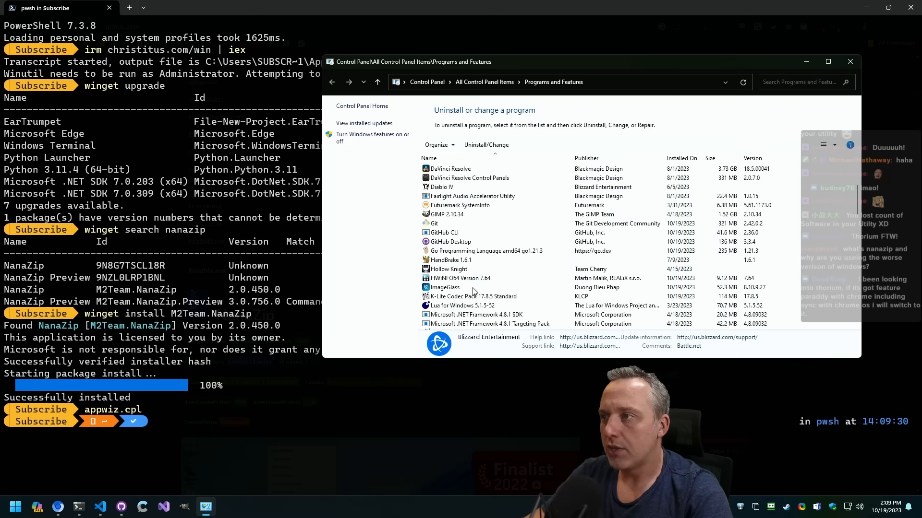
scroll(481, 228, "up", 1)
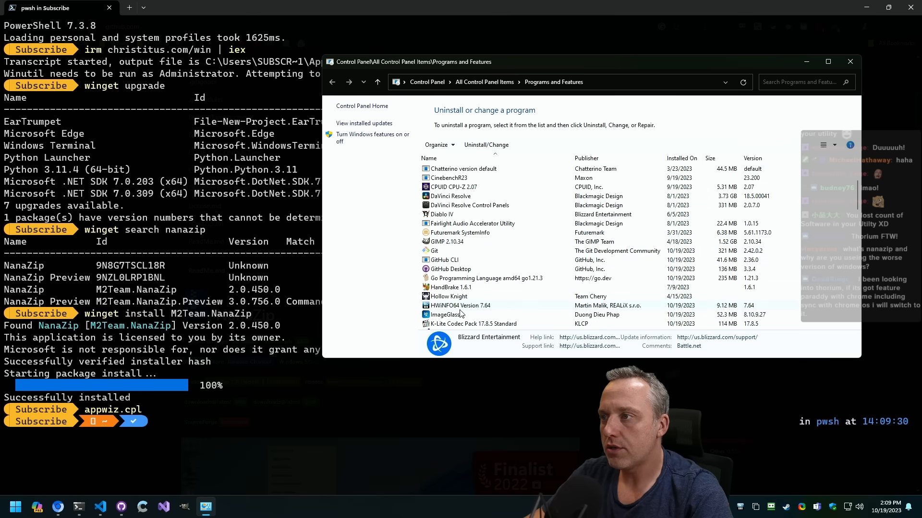
left_click(850, 62)
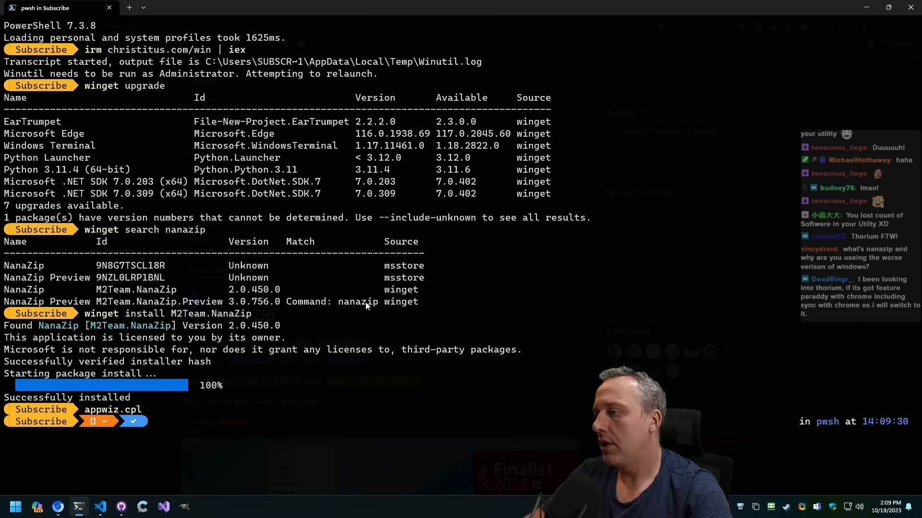
type("wuns")
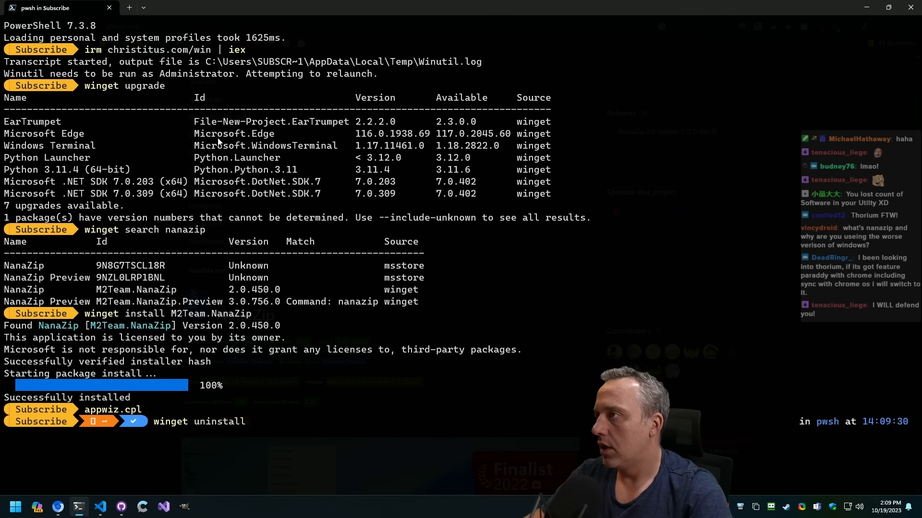
Uninstall EarTrumpet with winget, recheck upgrades (six left), and launch appwiz.cpl
left_click_drag(195, 122, 348, 121)
right_click(317, 126)
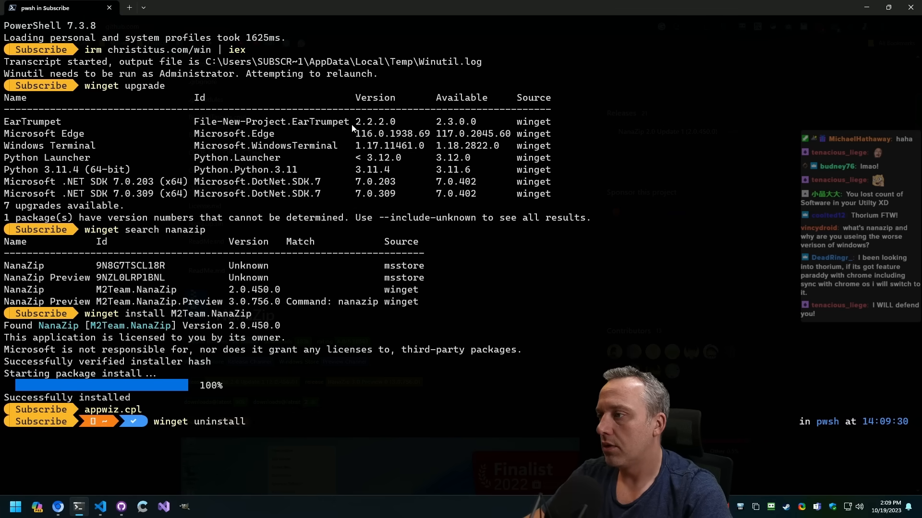
right_click(331, 150)
key("Return")
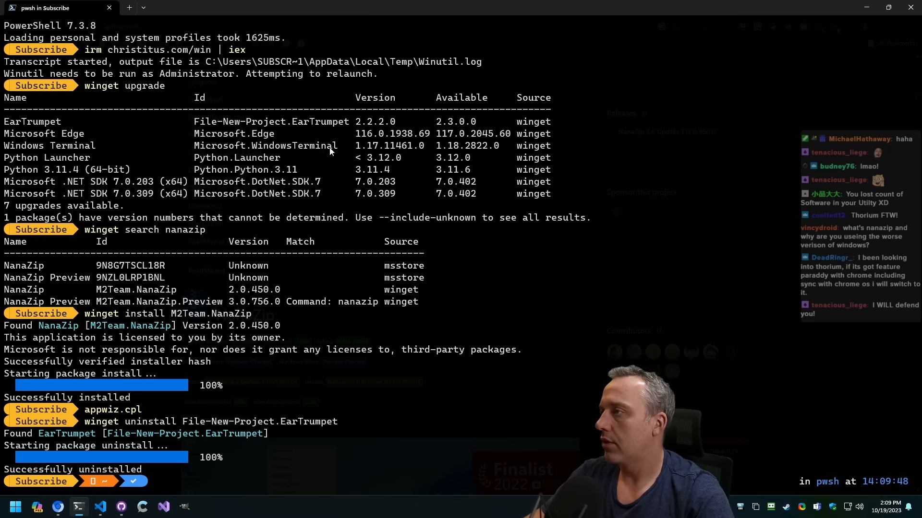
type("winget upgra")
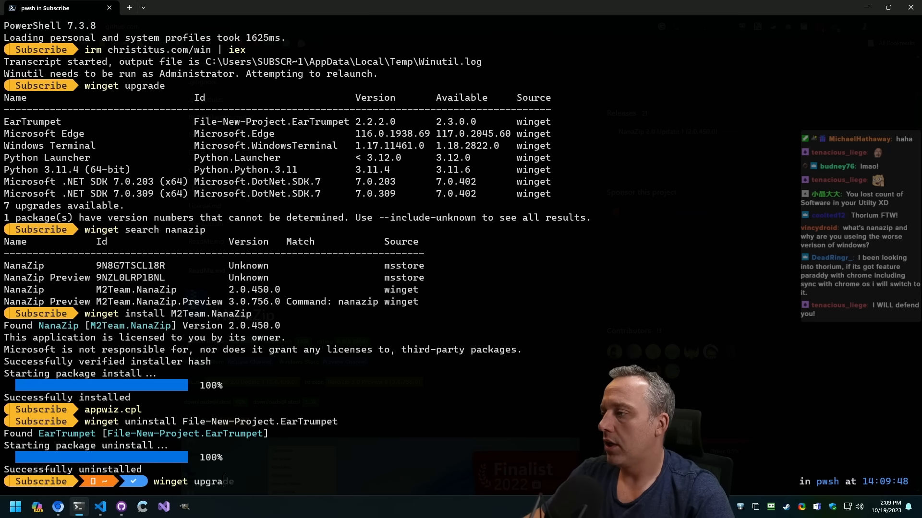
type("de")
key("Return")
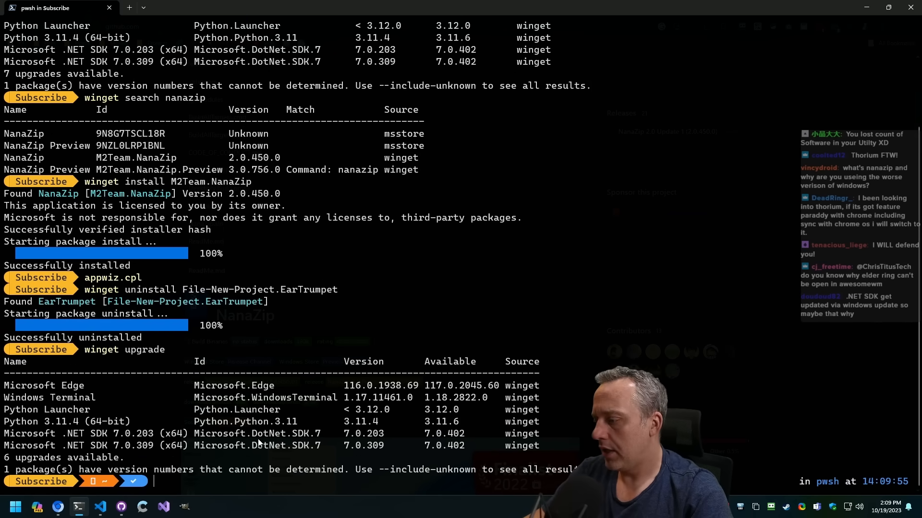
type("appwiz.cpl")
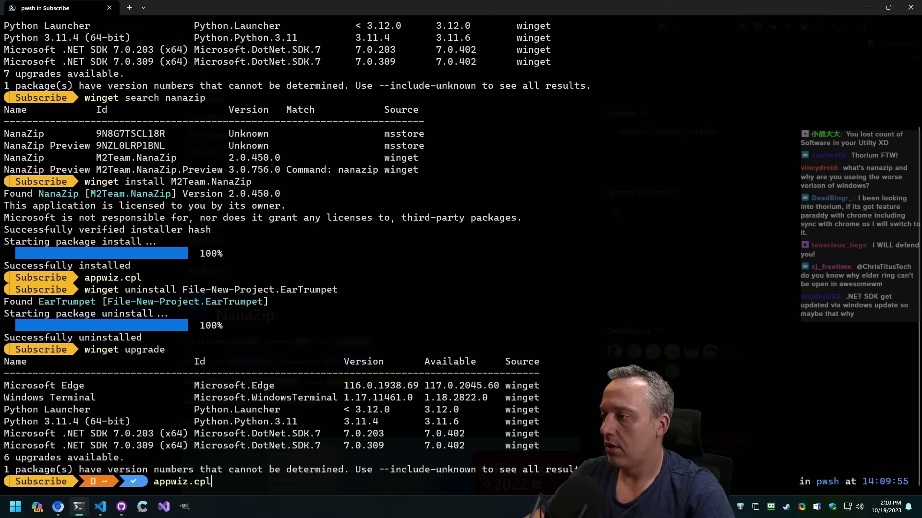
key("Return")
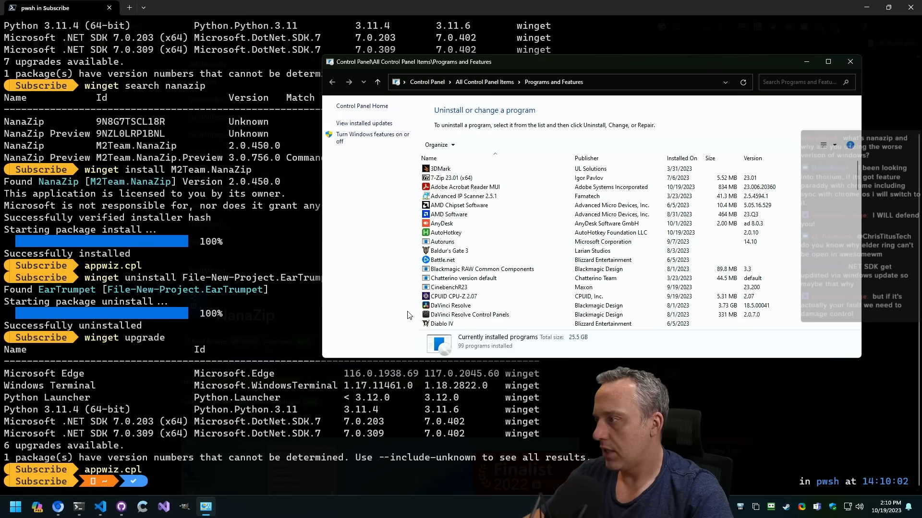
scroll(431, 283, "down", 8)
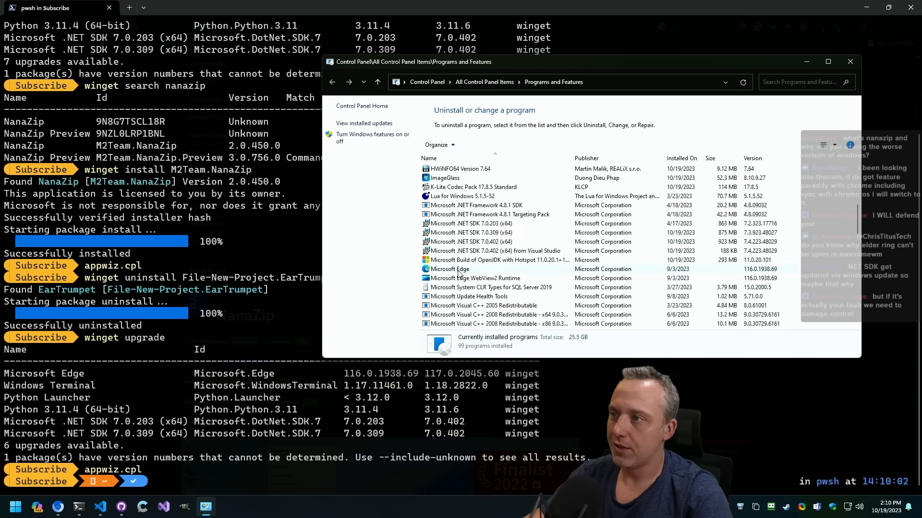
Uninstall the older Python Launcher 3.11.4150.0, confirming removal so only the 3.12 launcher remains
left_click(457, 270)
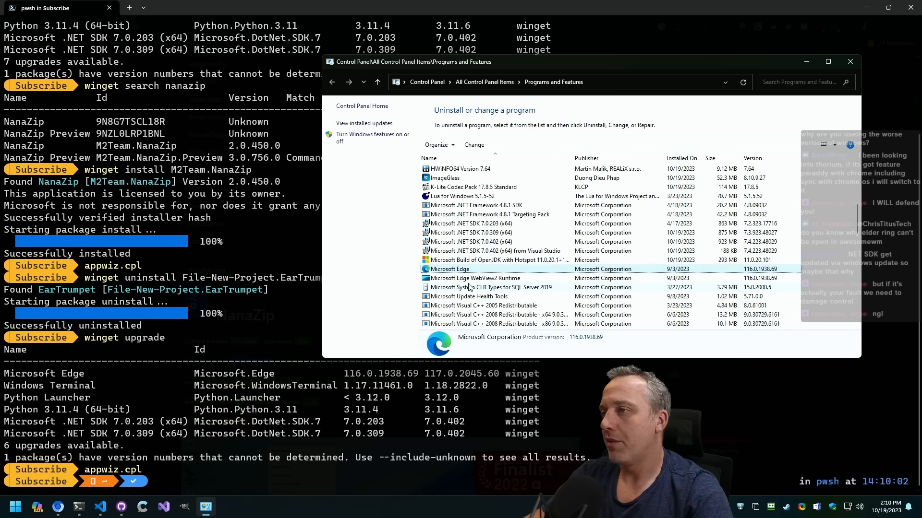
scroll(475, 288, "down", 2)
scroll(442, 292, "down", 5)
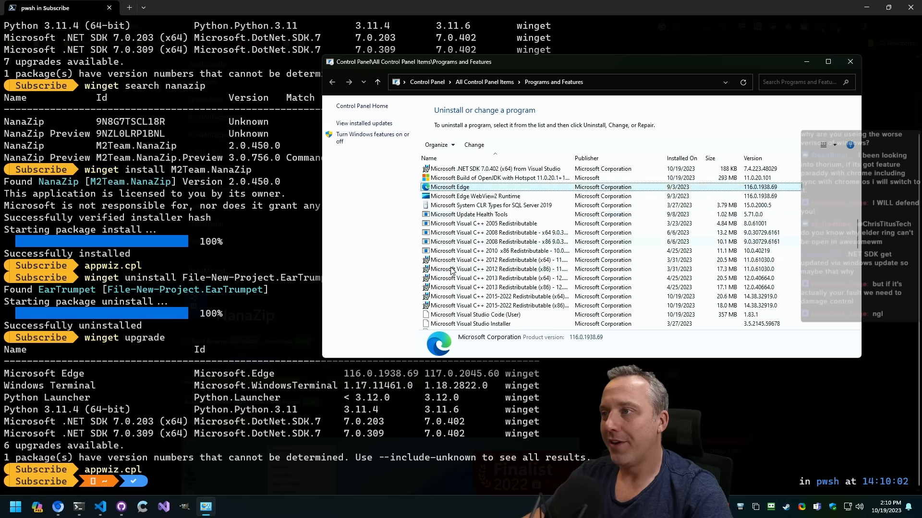
scroll(446, 281, "down", 3)
scroll(451, 270, "down", 2)
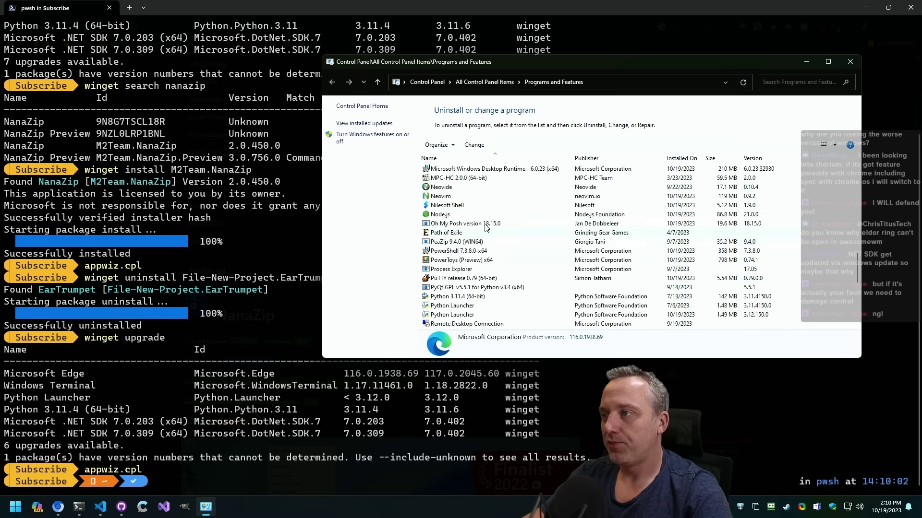
scroll(447, 285, "down", 1)
left_click(453, 288)
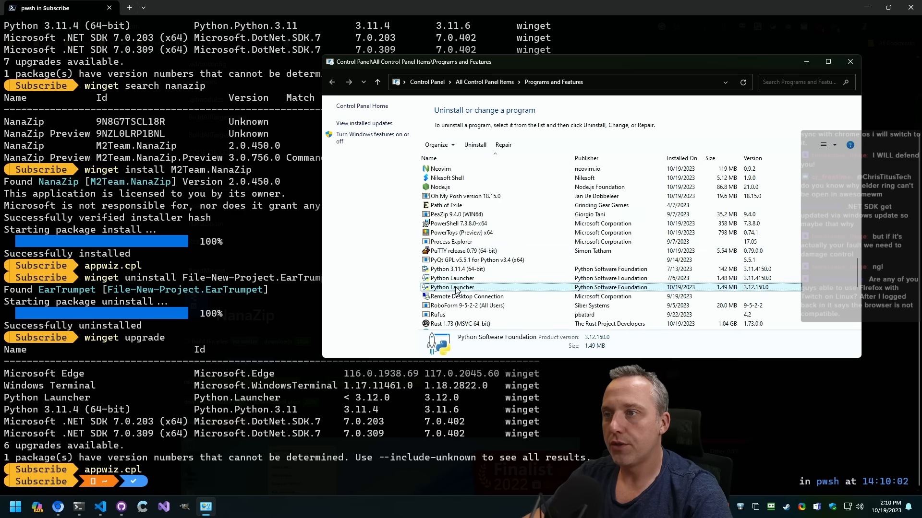
left_click(452, 278)
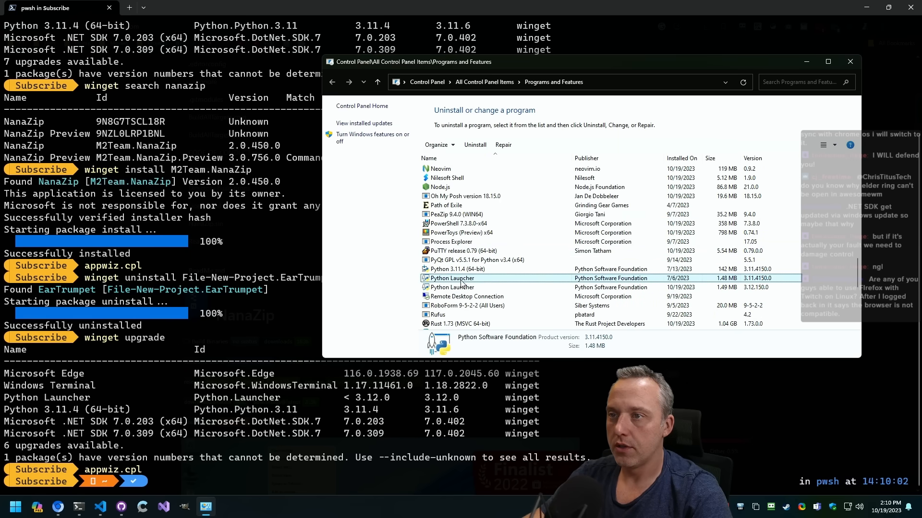
right_click(452, 280)
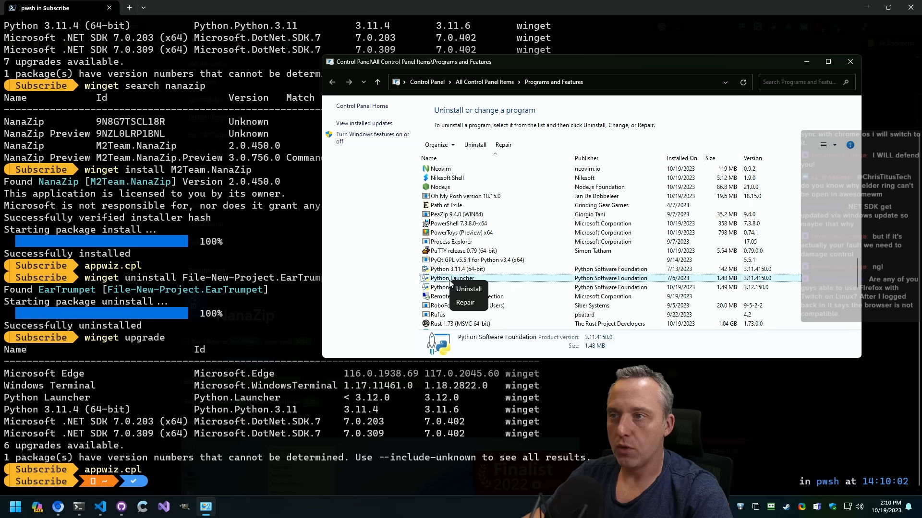
left_click(469, 289)
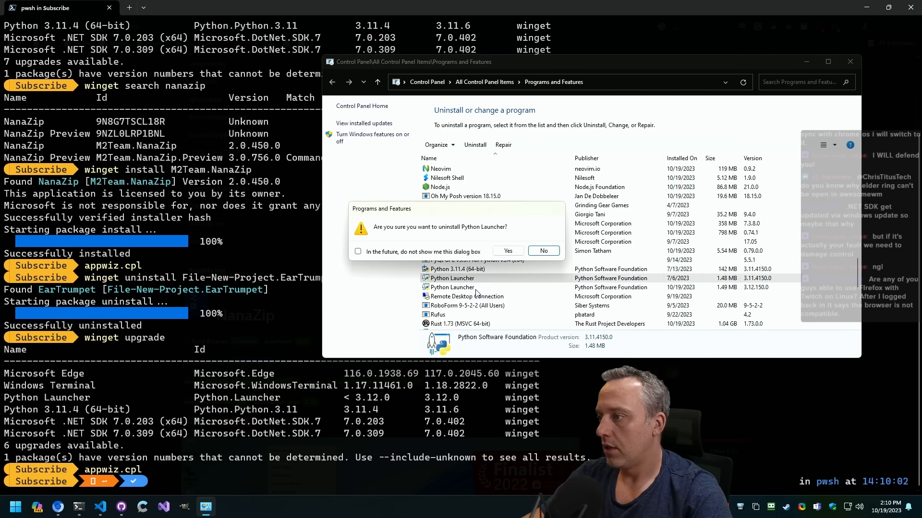
left_click(508, 252)
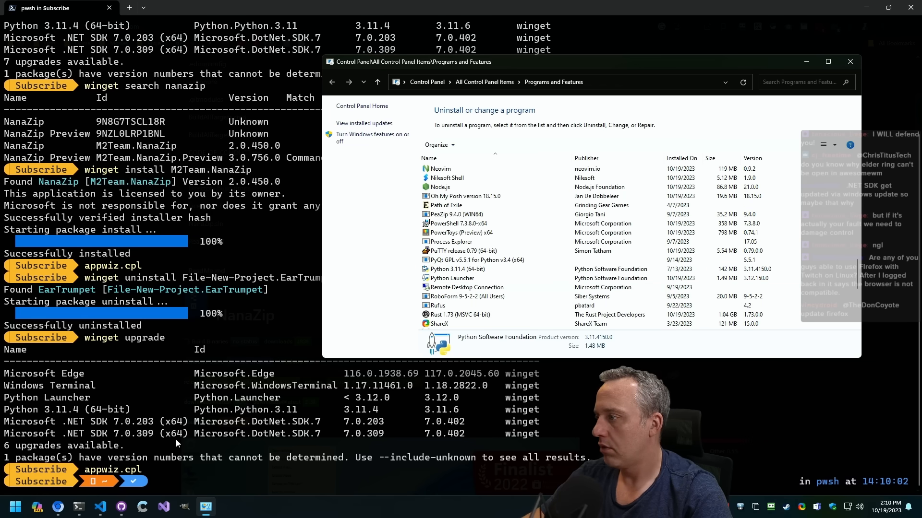
scroll(648, 256, "down", 3)
scroll(610, 253, "down", 3)
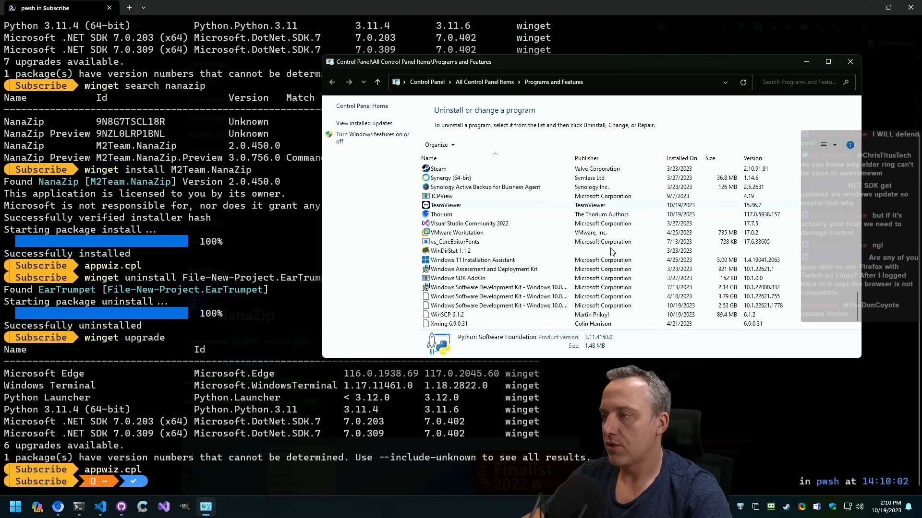
scroll(515, 233, "up", 3)
scroll(515, 234, "up", 3)
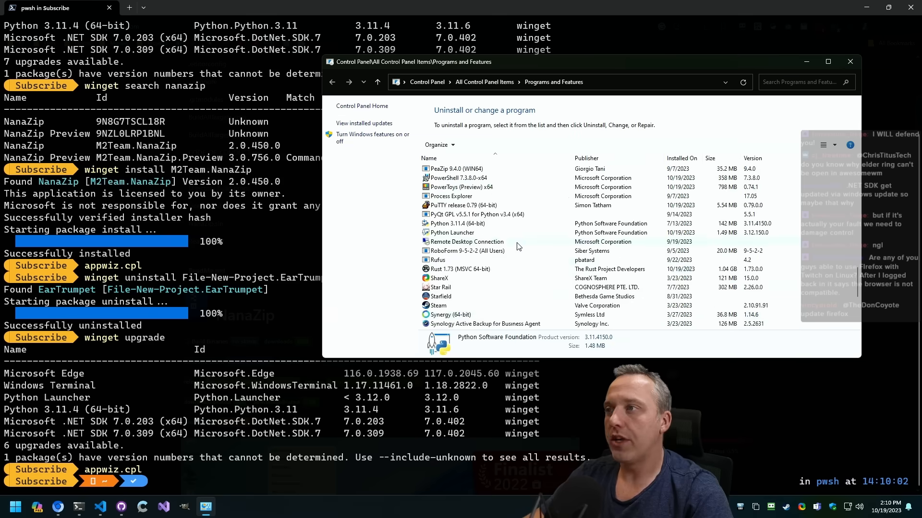
scroll(516, 238, "up", 5)
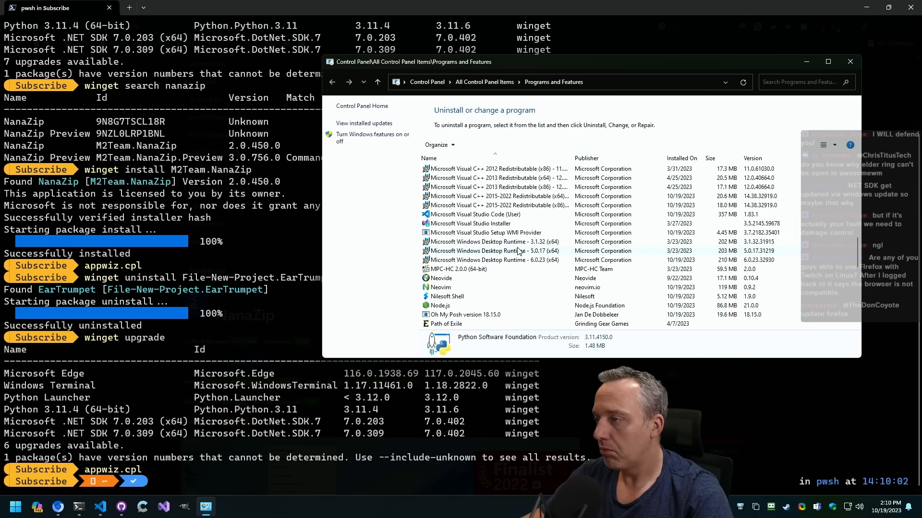
scroll(516, 252, "up", 3)
scroll(516, 253, "up", 3)
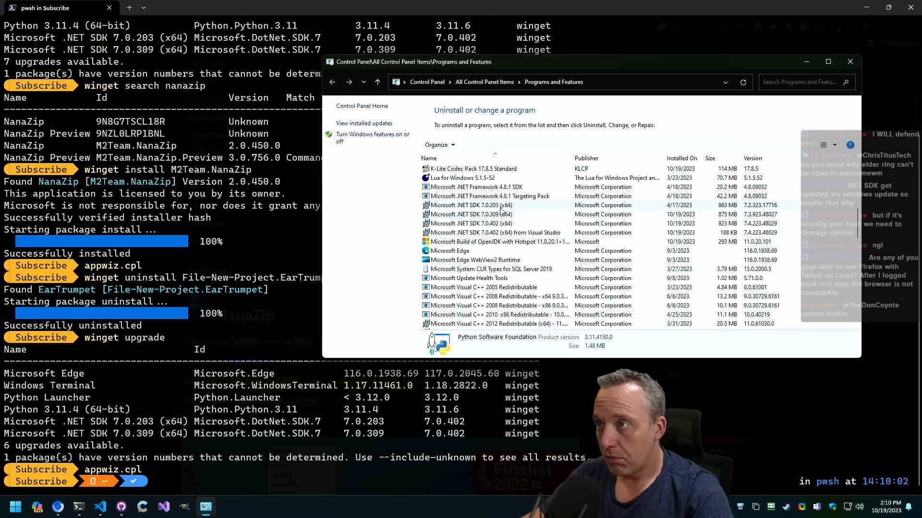
After checking the 7.0.402 entries, uninstall Microsoft .NET SDK 7.0.309 and confirm in its installer
left_click(495, 224)
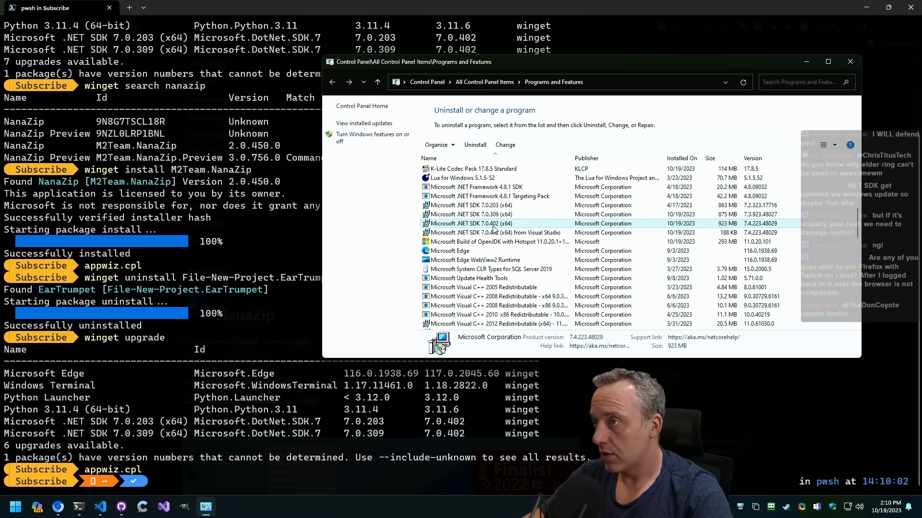
left_click(510, 234)
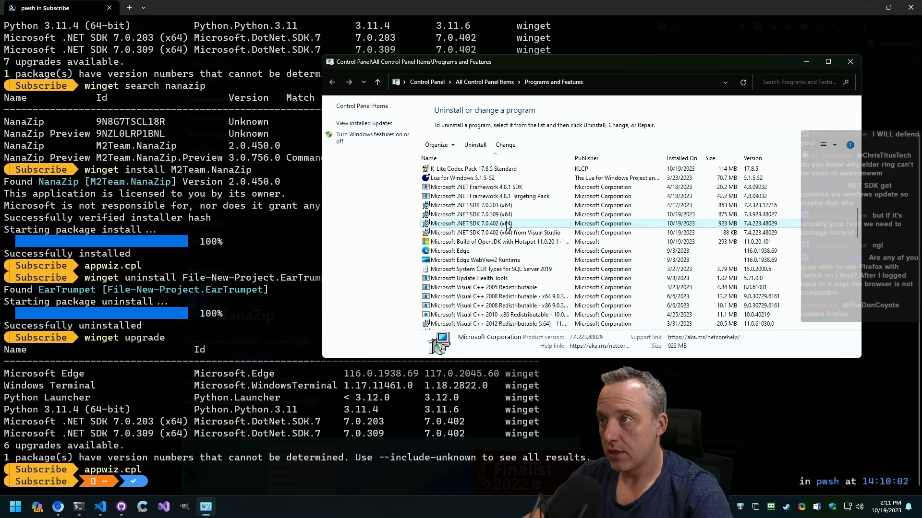
left_click(504, 215)
right_click(504, 215)
left_click(514, 223)
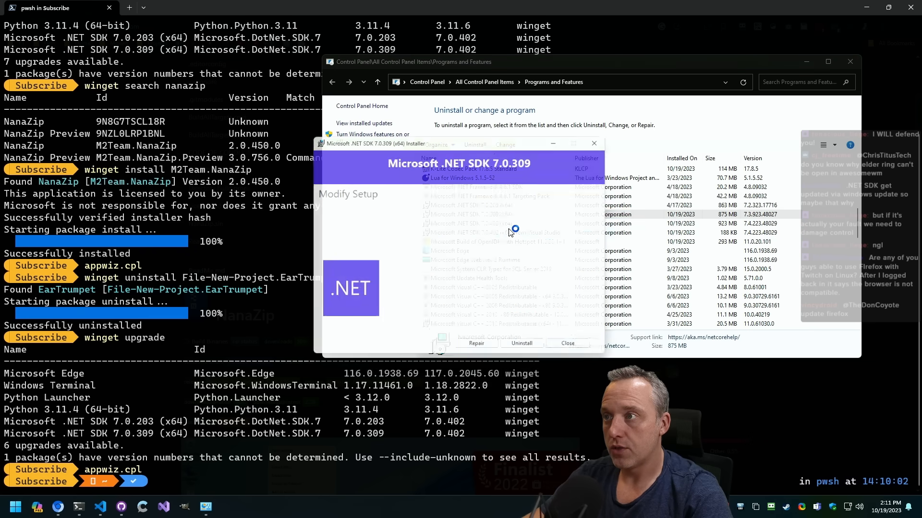
left_click(530, 350)
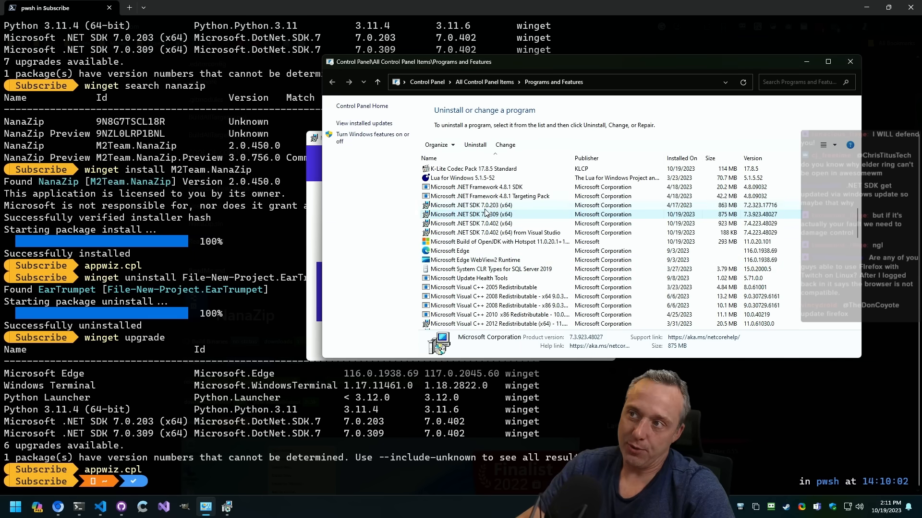
Close the finished 7.0.309 uninstaller, then uninstall Microsoft .NET SDK 7.0.203 and close its installer
left_click(472, 205)
double_click(470, 205)
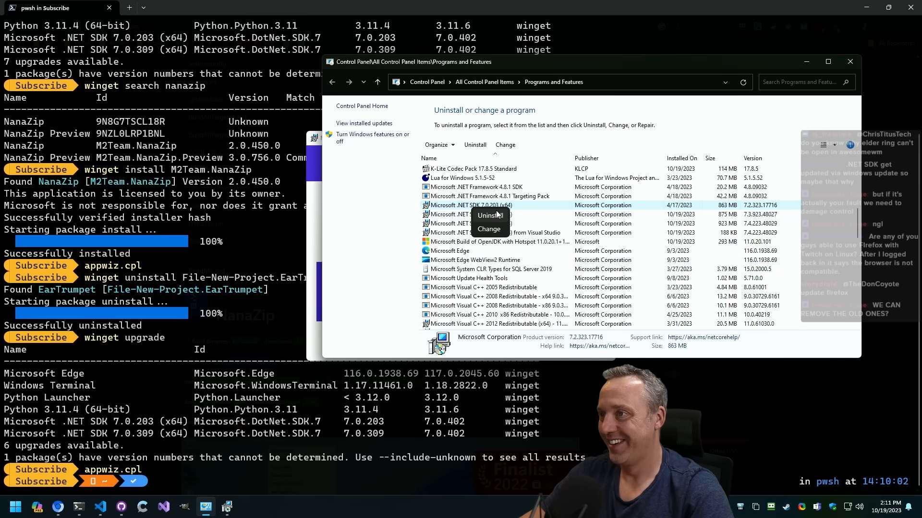
left_click(322, 186)
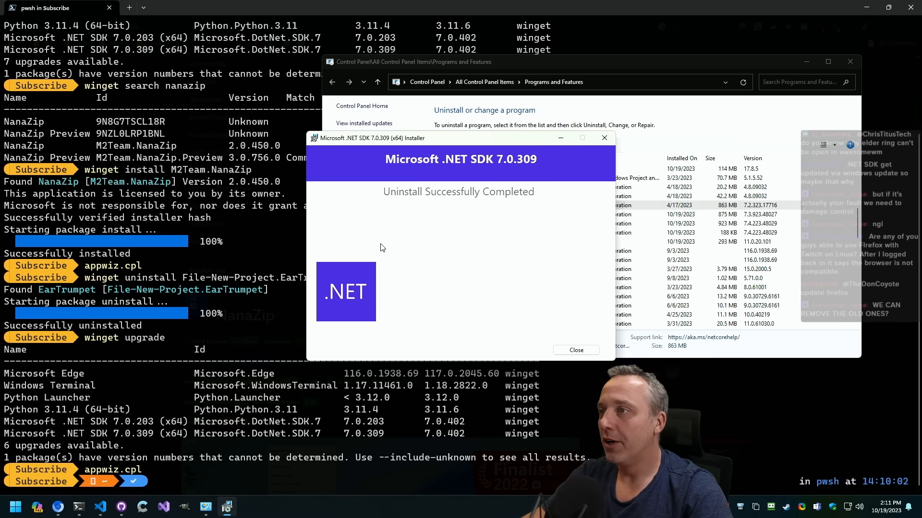
left_click(575, 351)
left_click(539, 294)
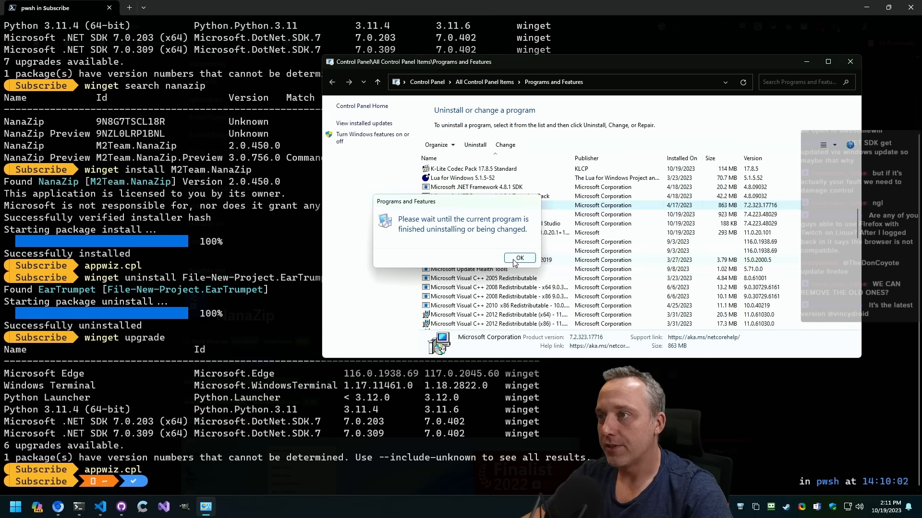
left_click(508, 205)
right_click(493, 206)
left_click(507, 216)
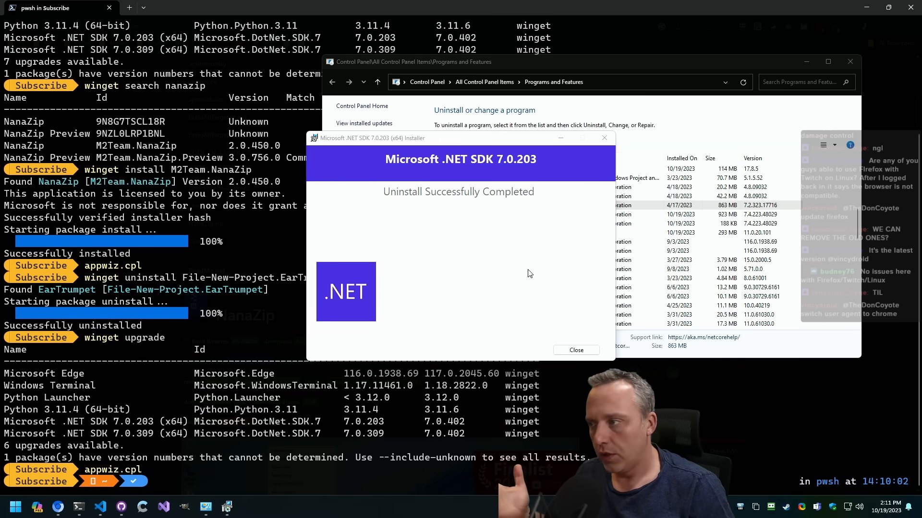
left_click(575, 351)
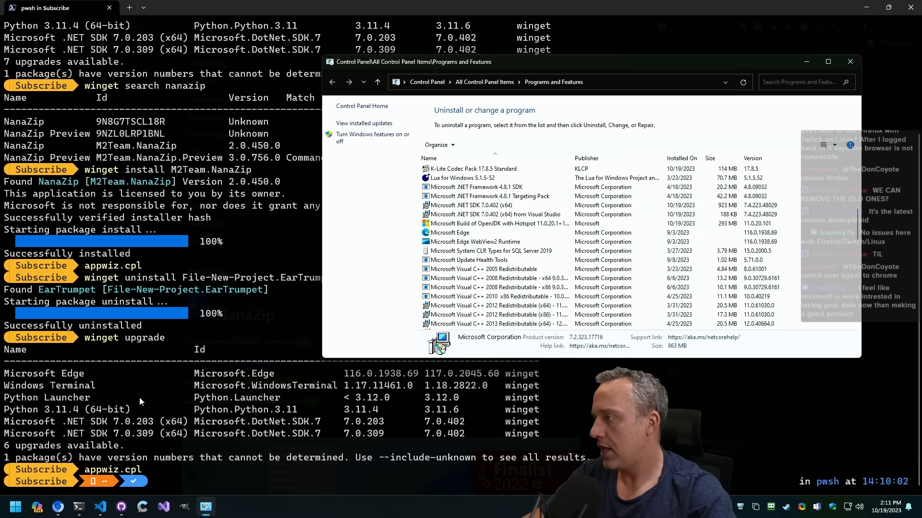
Rerun winget upgrade, then again including unknown-version packages, to list pending upgrades
left_click(60, 388)
type("winget upgrade")
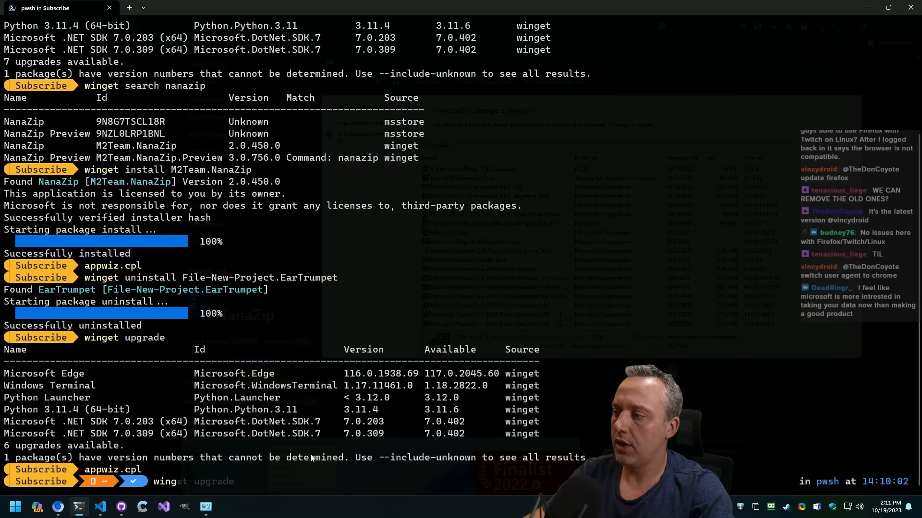
key("Return")
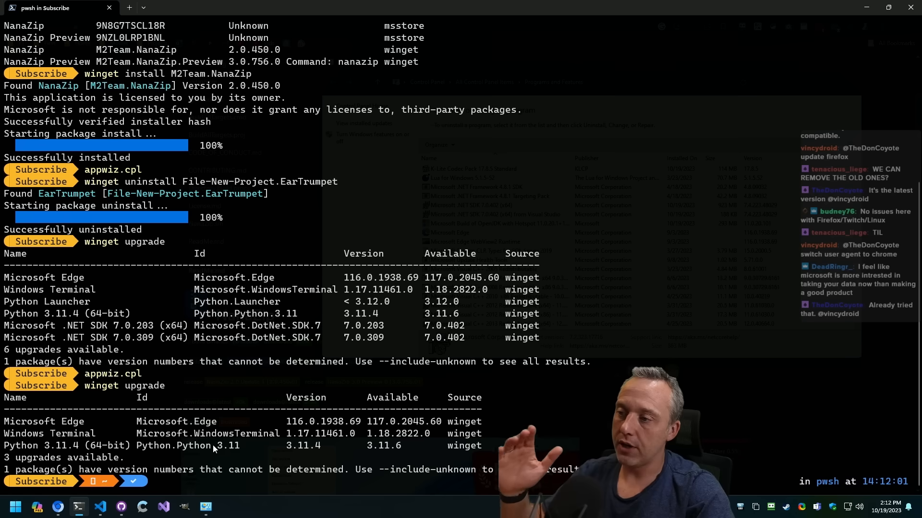
type("winget upgrade ")
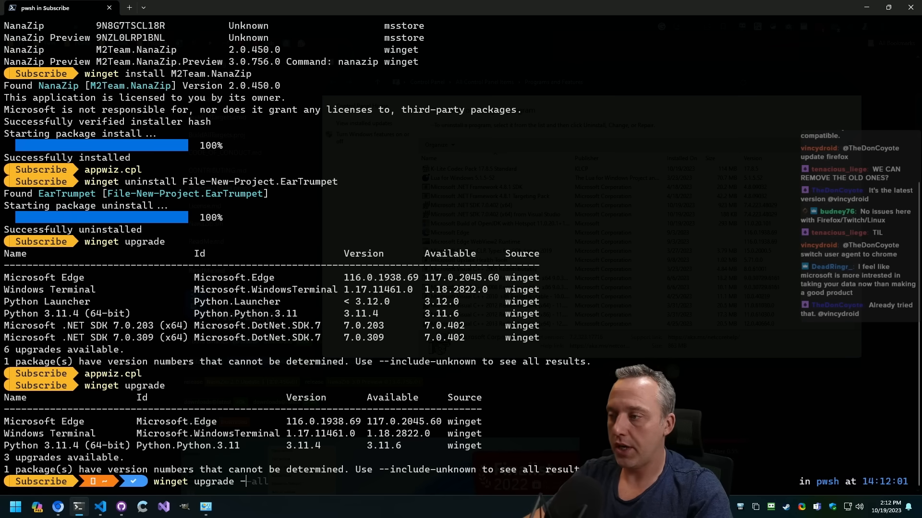
type("--include-unk")
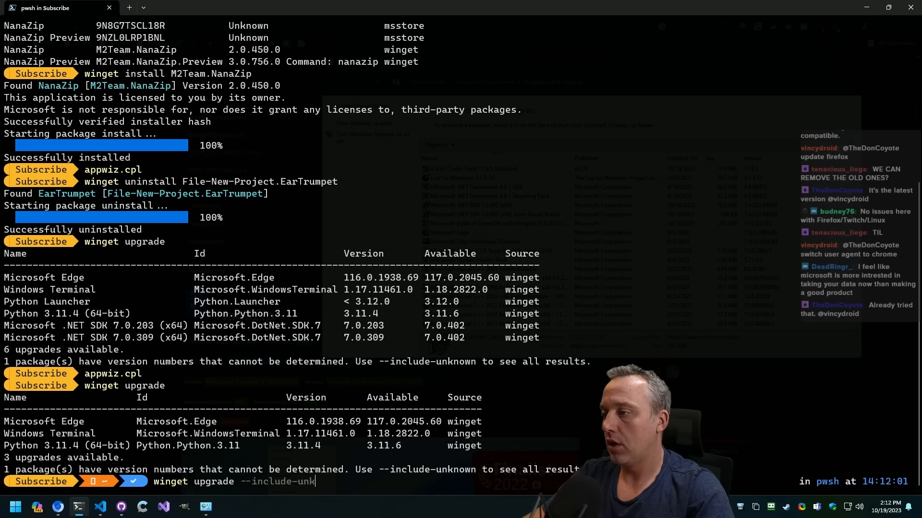
type("nown")
key("Return")
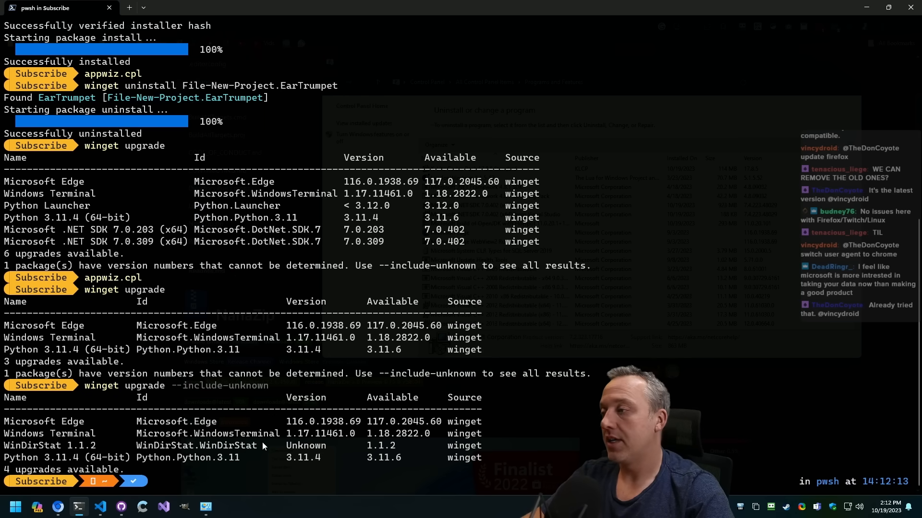
type("winget install")
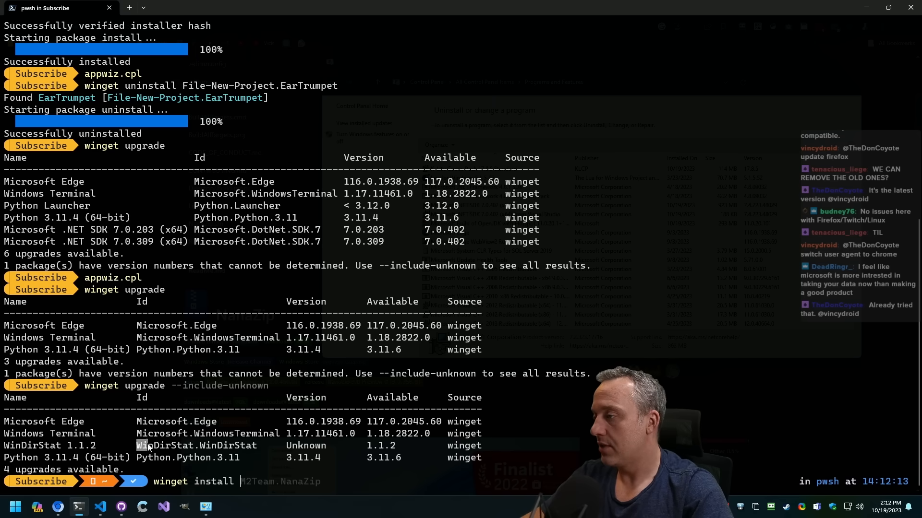
After a mistaken install attempt, uninstall WinDirStat.WinDirStat with winget and cancel the leftover dialog
left_click_drag(138, 446, 258, 448)
right_click(257, 448)
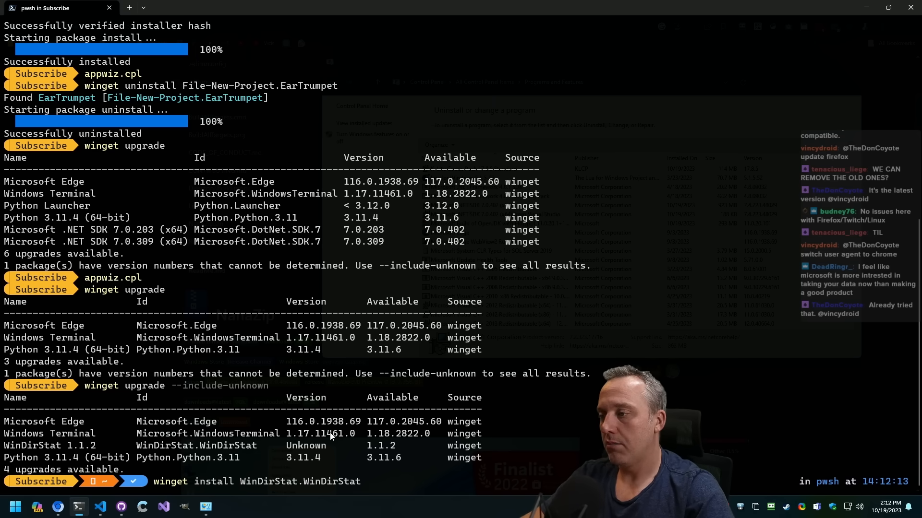
key("Return")
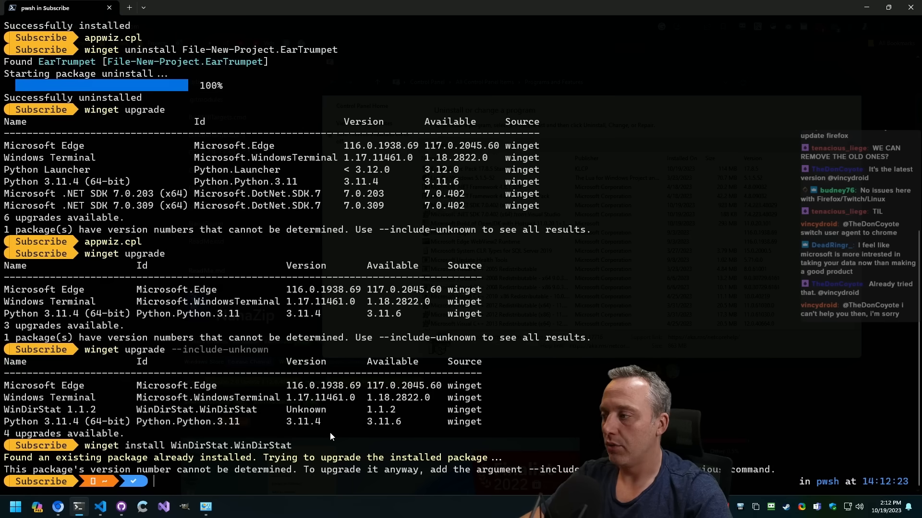
key("Up")
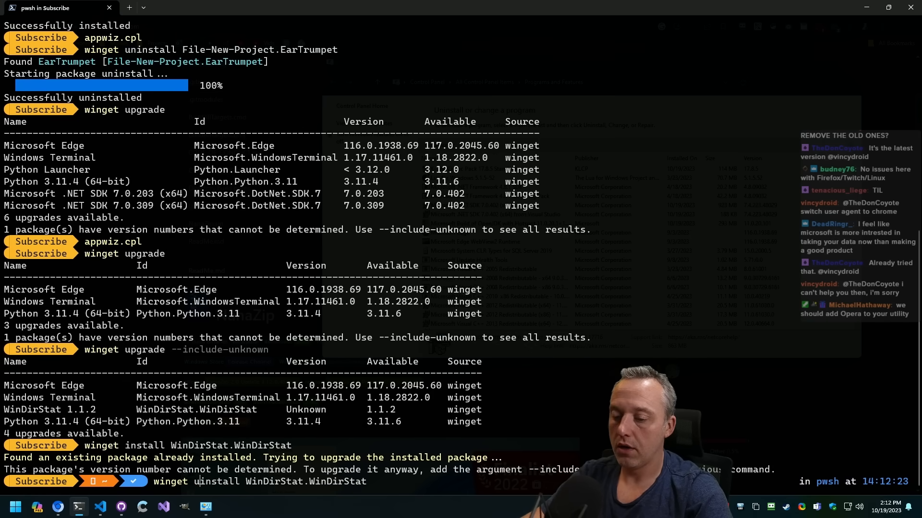
type("un")
key("Return")
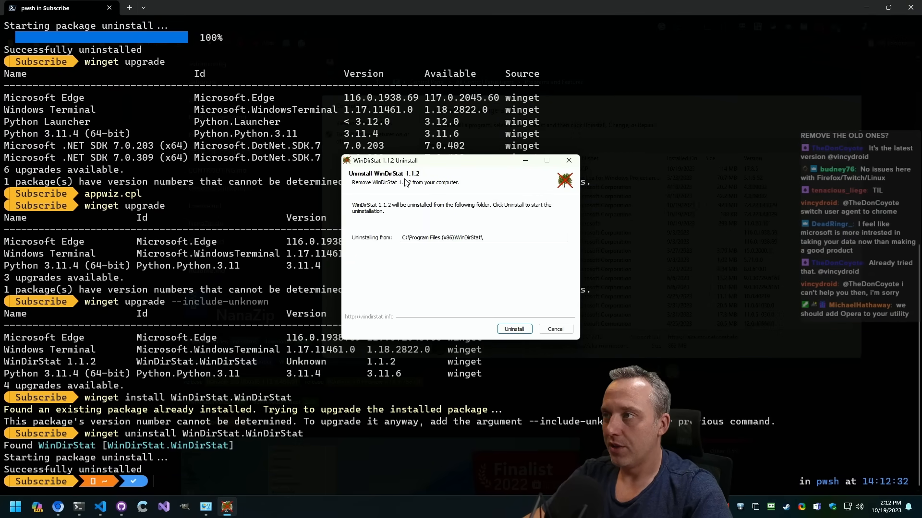
left_click(560, 329)
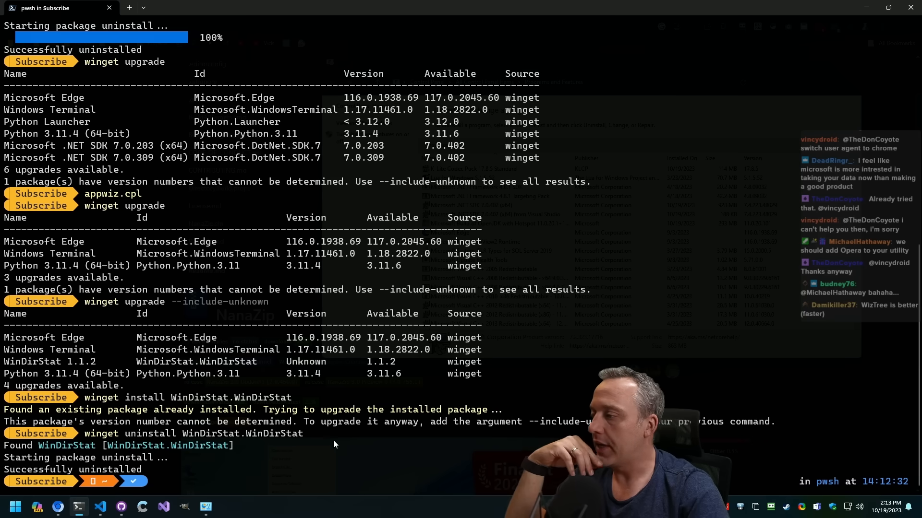
type("irm christitus.com/win | iex")
Launch the utility via 'irm christitus.com/win | iex', Upgrade All winget packages, then close it and admin PowerShell
key("Return")
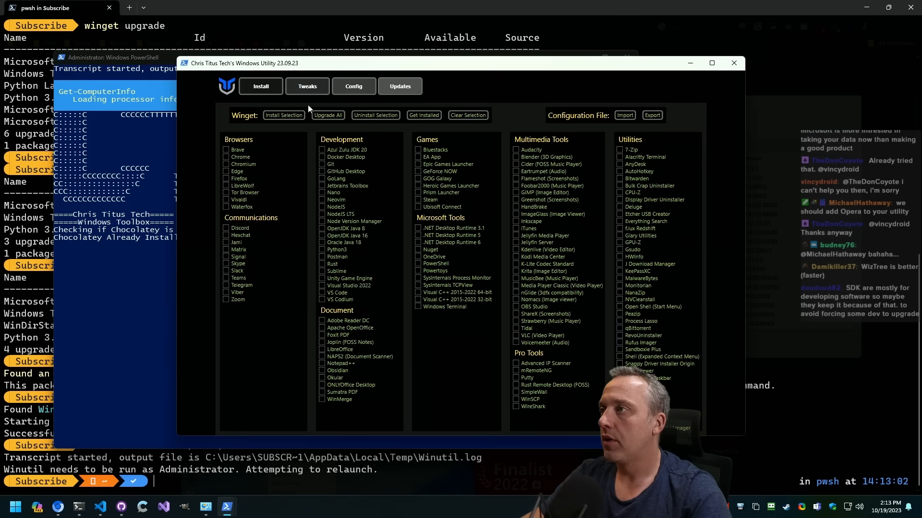
left_click(330, 114)
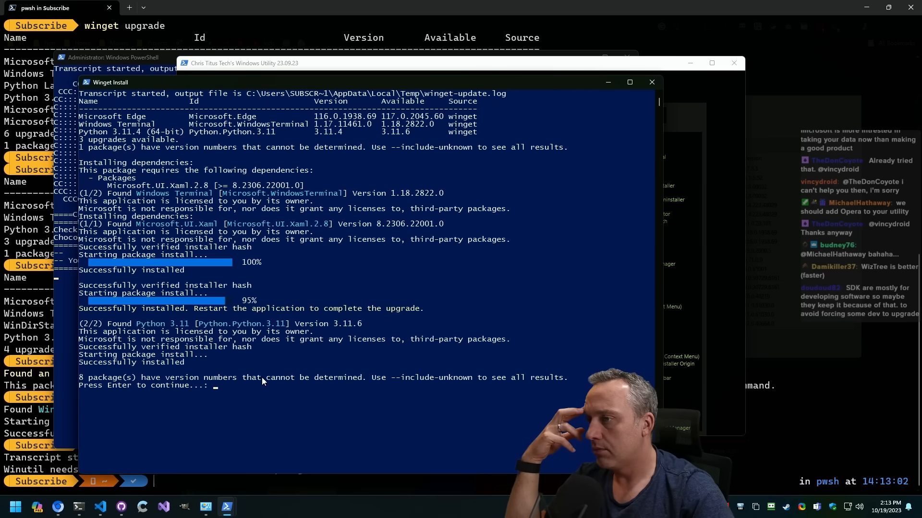
key("Return")
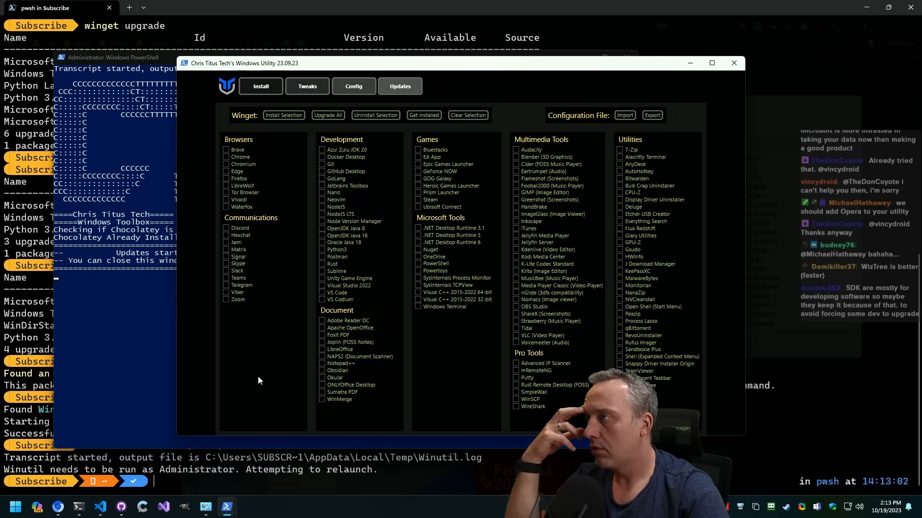
left_click(111, 332)
left_click(626, 58)
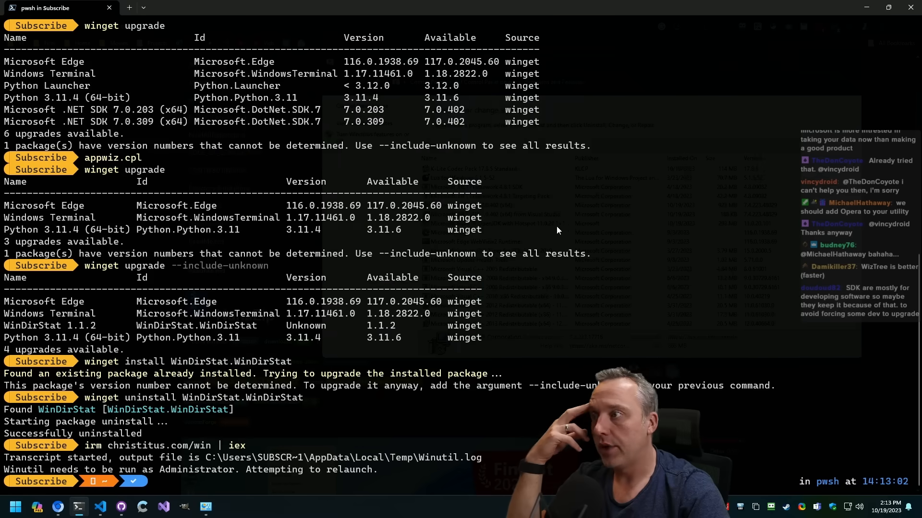
type("winget upg")
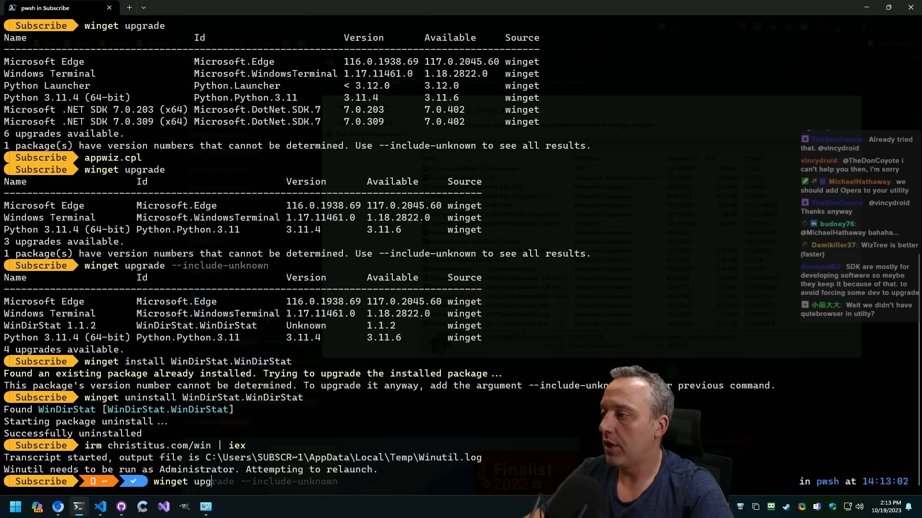
type("rade")
Run winget upgrade twice, seeing only Edge and Windows Terminal pending, then relaunch the Windows utility
key("Return")
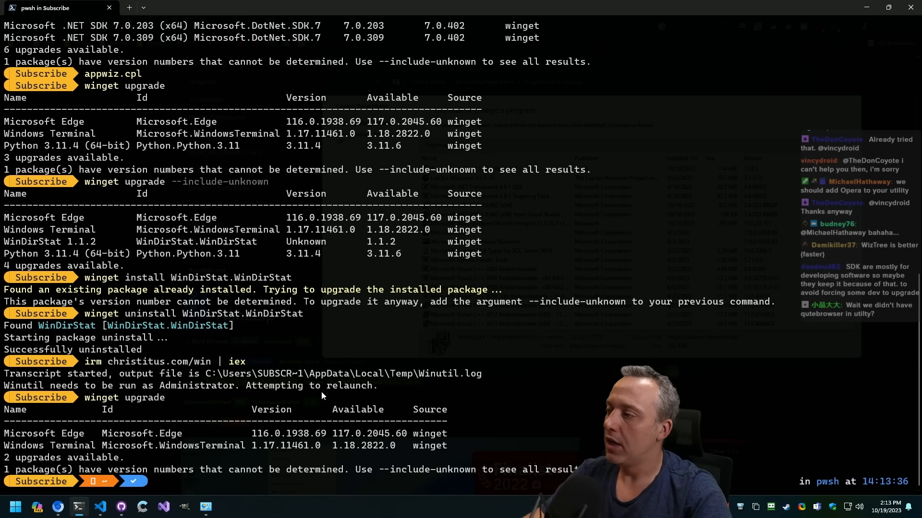
type("winget upgrade")
key("Return")
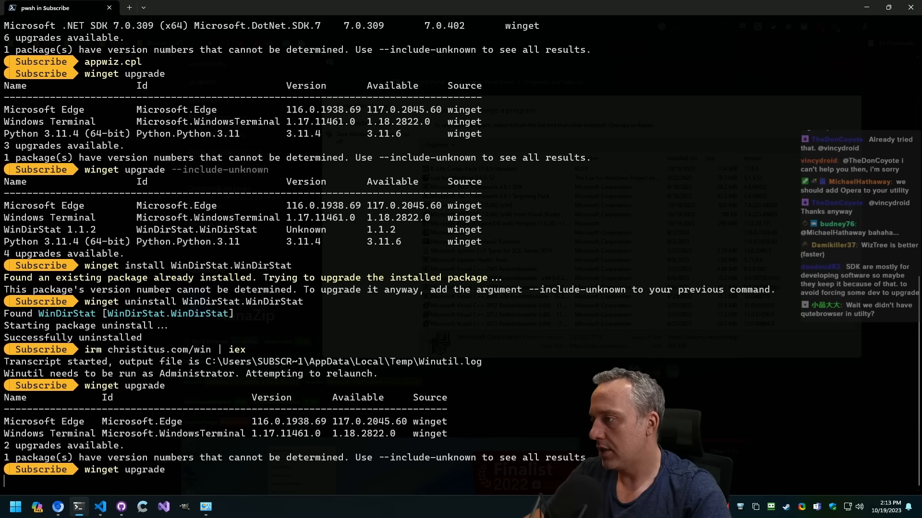
type("irm christitus.com/win | iex")
key("Return")
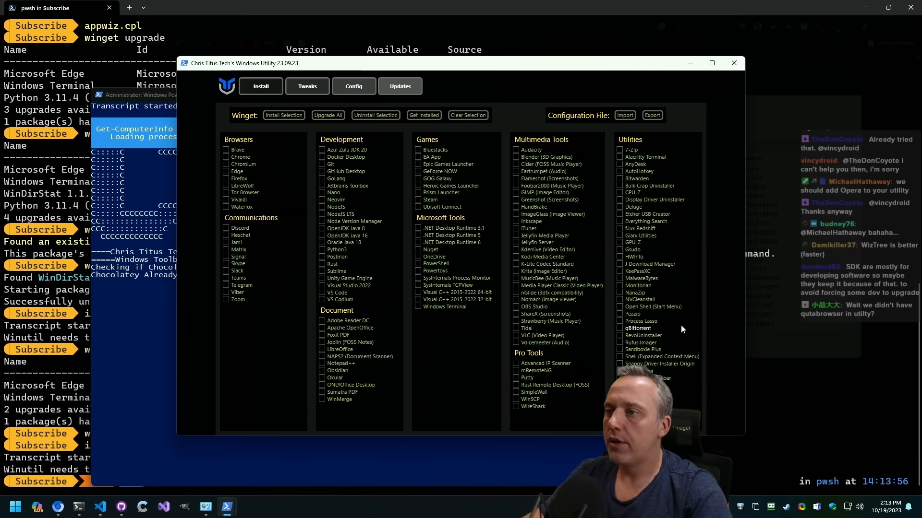
Tick RevoUninstaller under Utilities, install the selection, and acknowledge completion
left_click(620, 336)
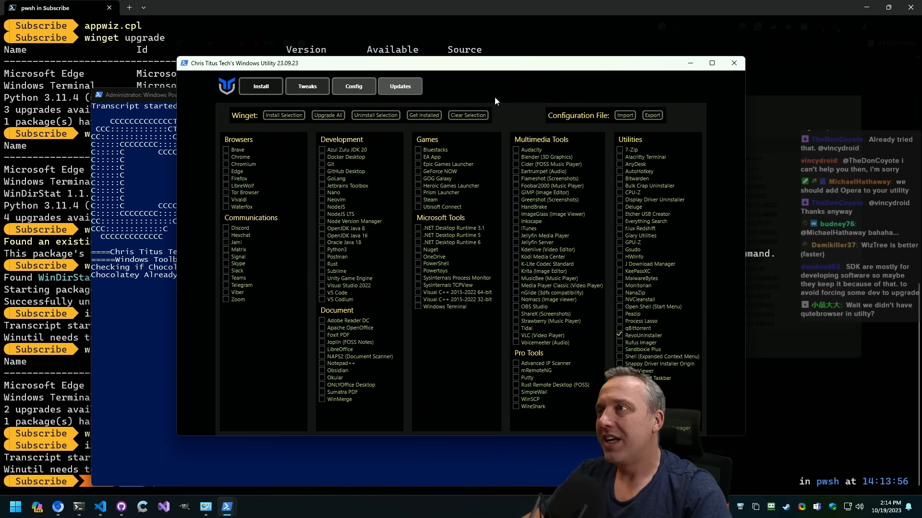
left_click(275, 115)
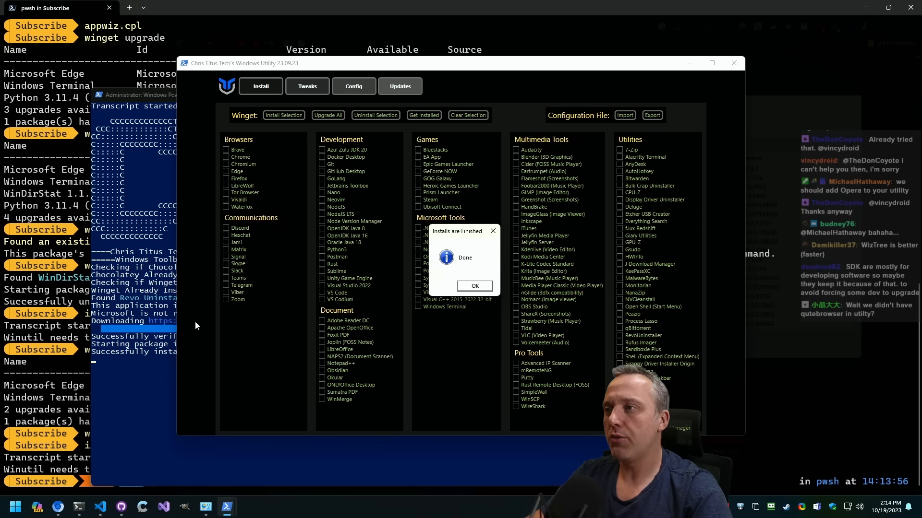
left_click(477, 286)
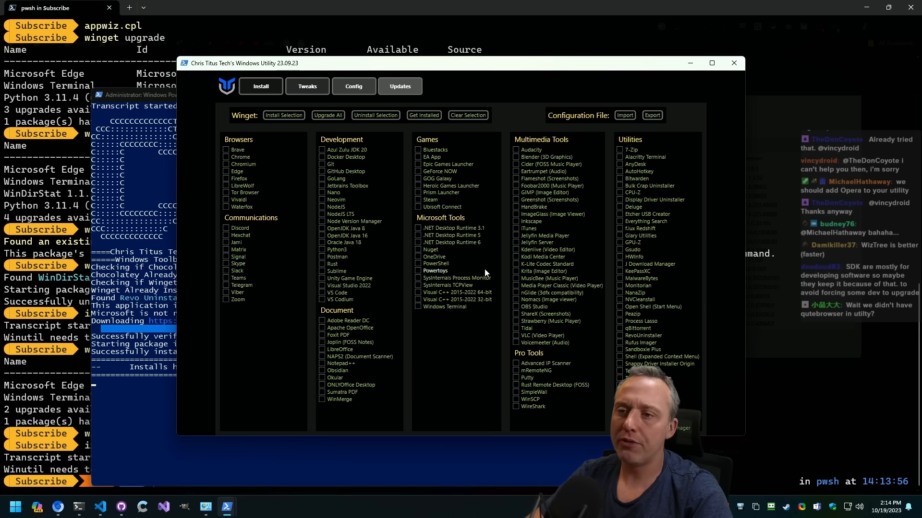
Start a search for Edge from the Start menu, then abandon it and dismiss Start
key("super")
type("edsge")
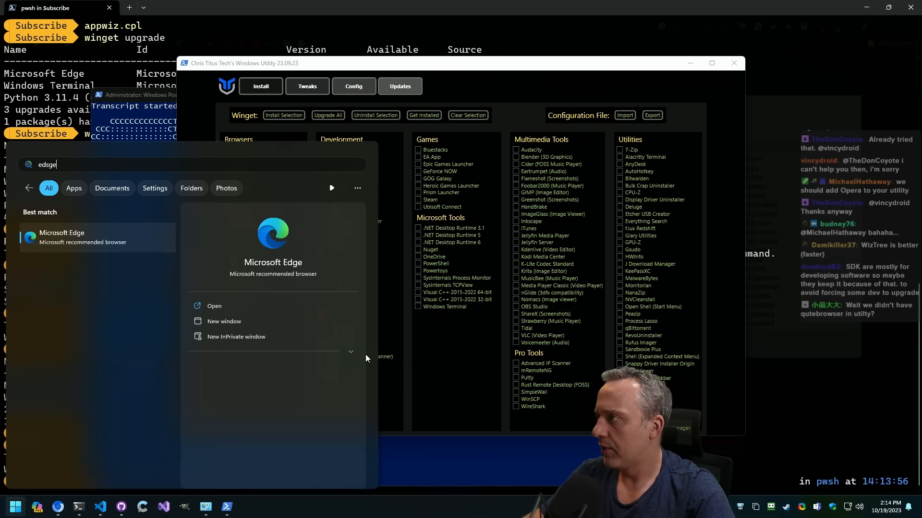
key("BackSpace")
key("BackSpace")
key("BackSpace")
type("g")
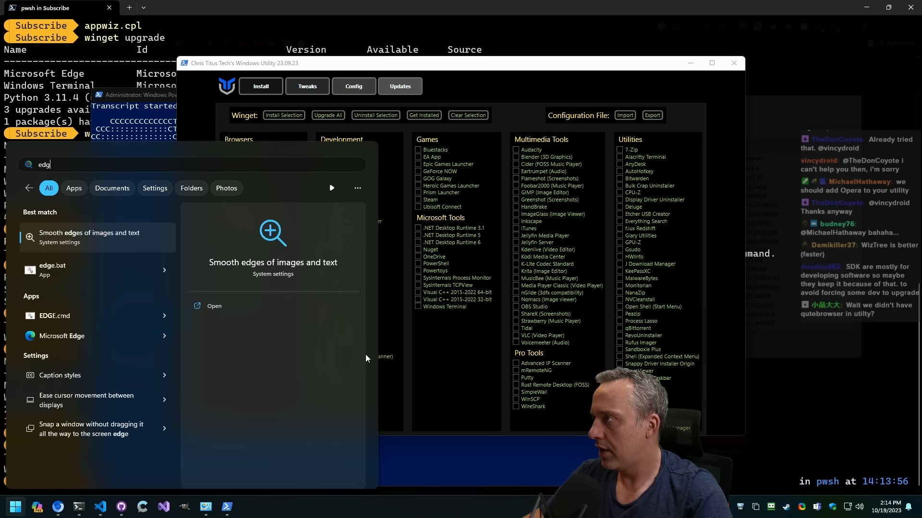
key("Escape")
left_click(15, 507)
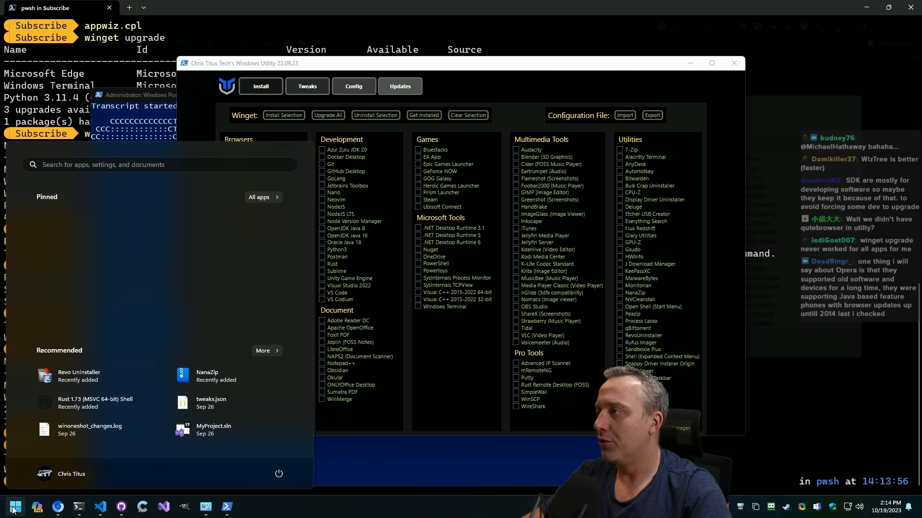
left_click(464, 403)
Close the utility and admin PowerShell, then launch Revo Uninstaller from a Start search for 'revo'
left_click(734, 63)
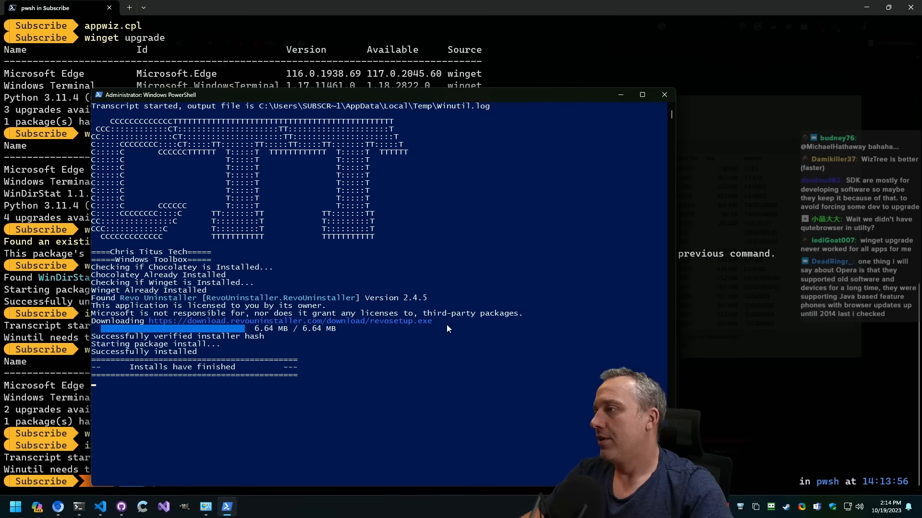
left_click(664, 95)
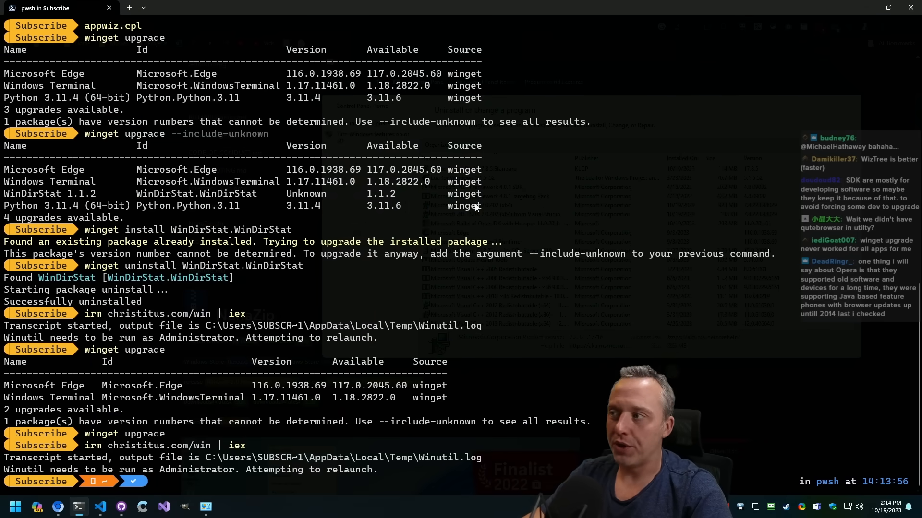
left_click(14, 506)
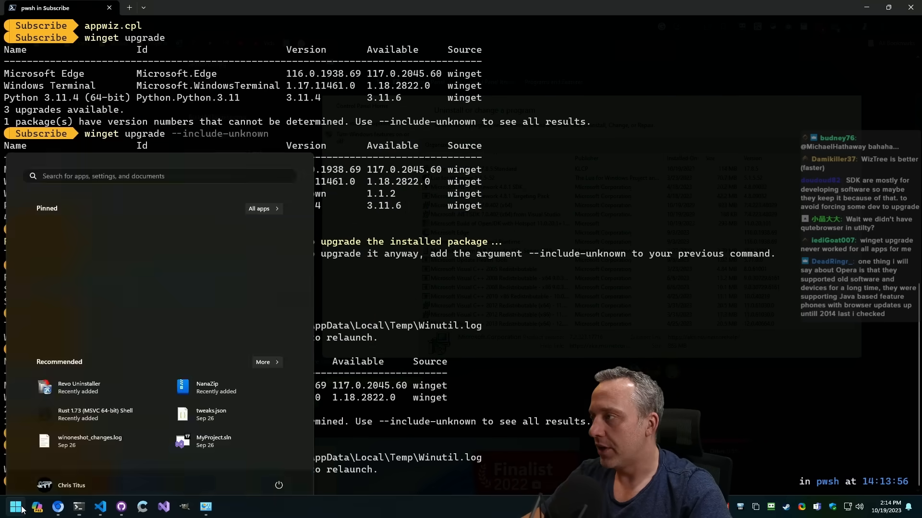
type("revo")
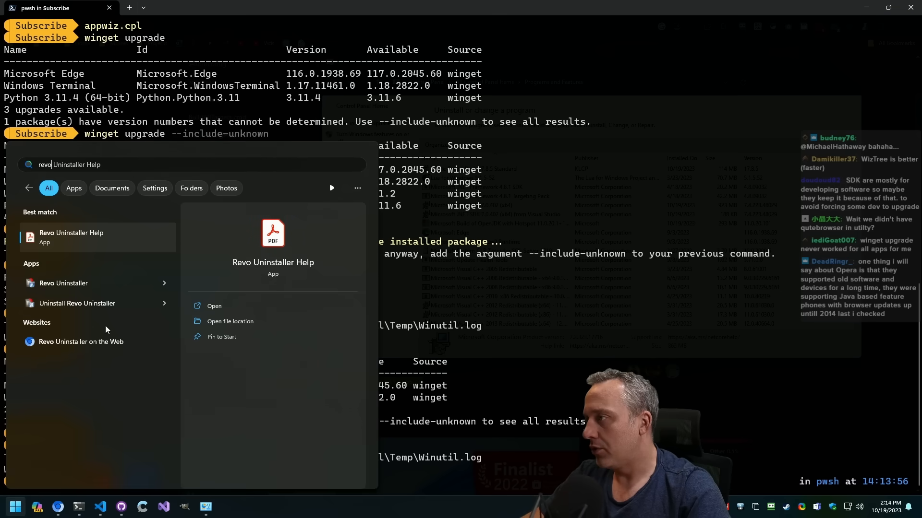
left_click(64, 283)
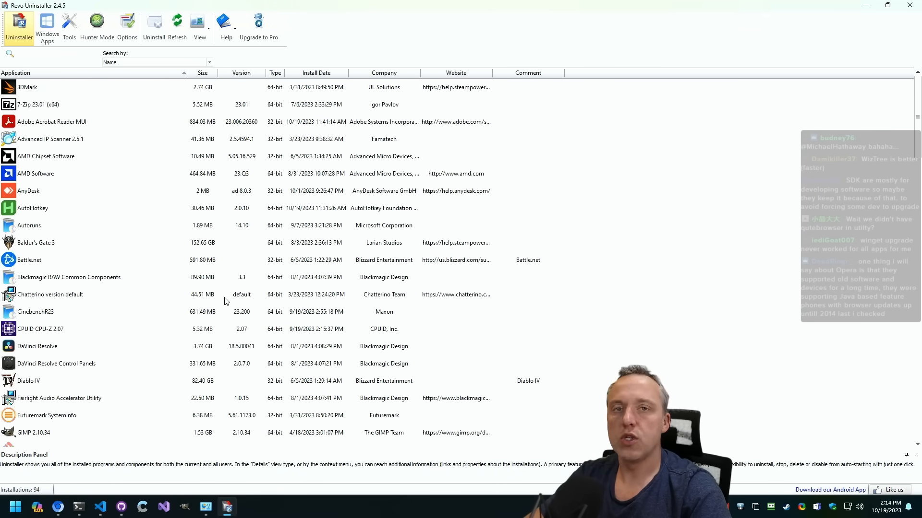
scroll(146, 326, "down", 5)
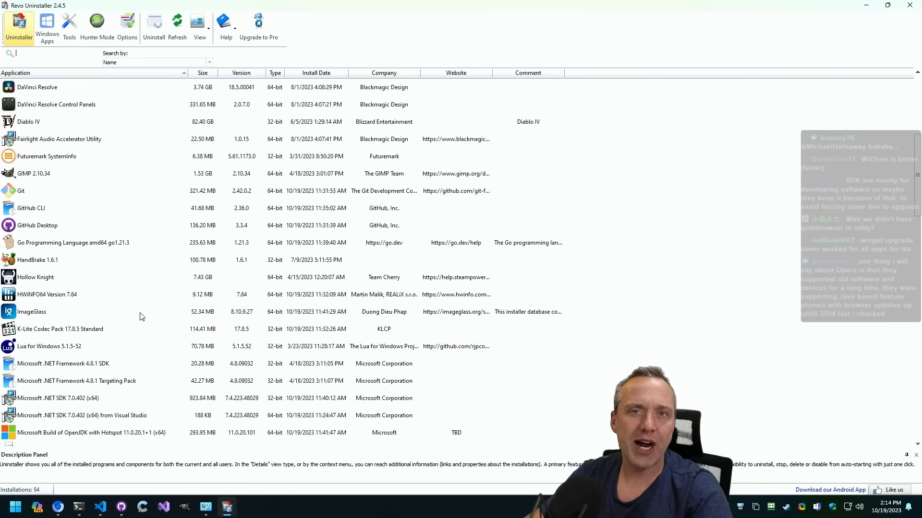
scroll(155, 304, "down", 5)
scroll(153, 308, "down", 5)
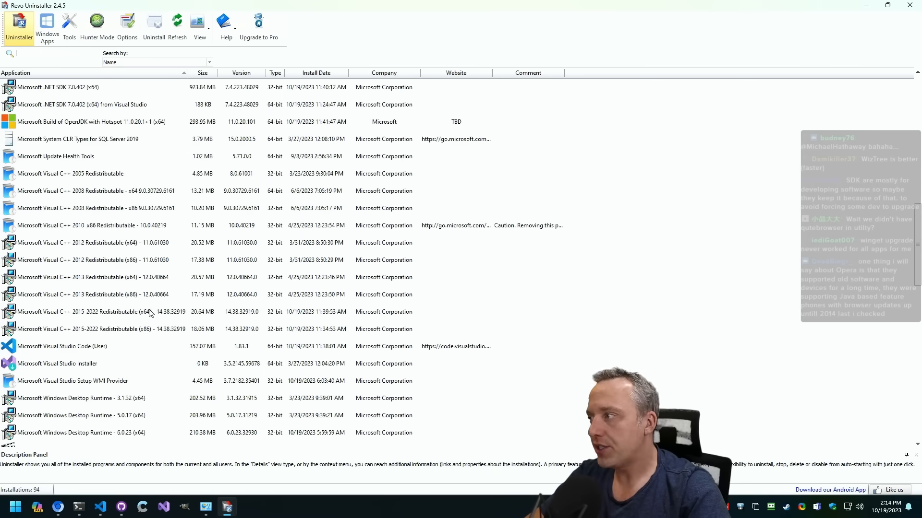
scroll(151, 314, "down", 5)
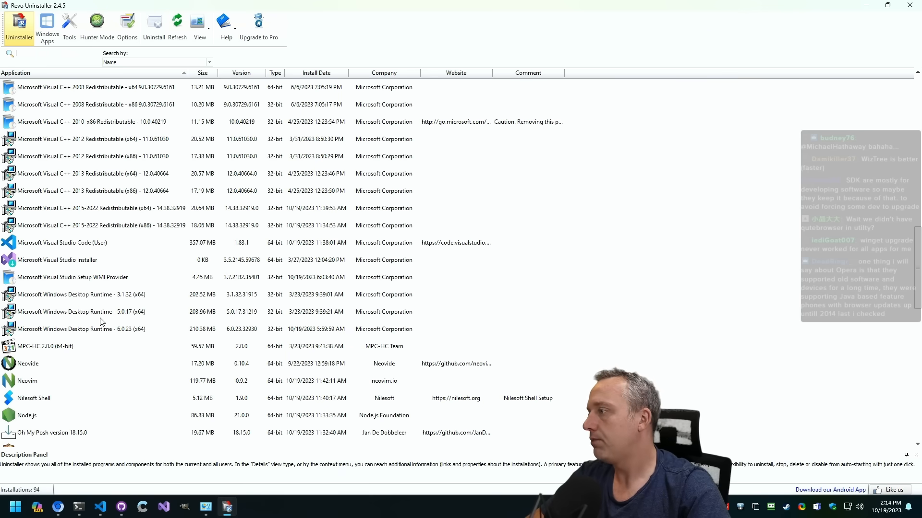
scroll(102, 322, "down", 5)
scroll(123, 288, "down", 5)
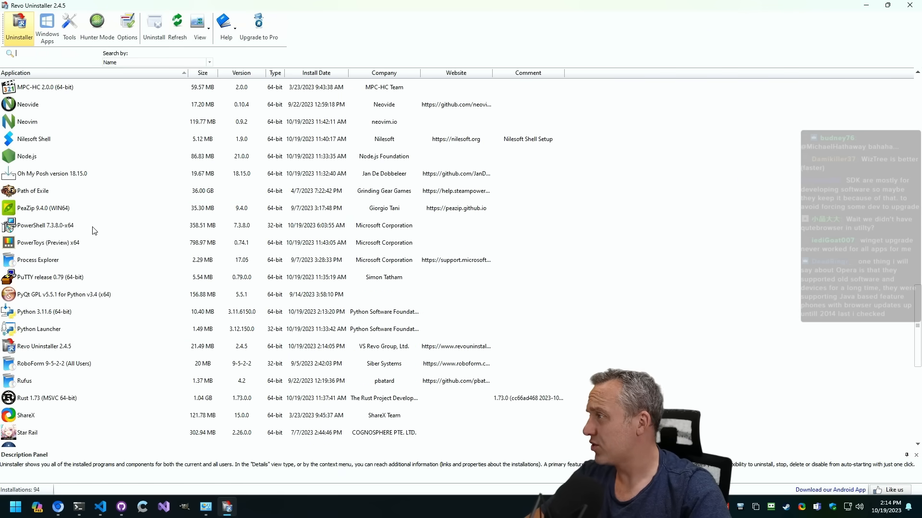
scroll(96, 242, "up", 3)
scroll(99, 245, "up", 6)
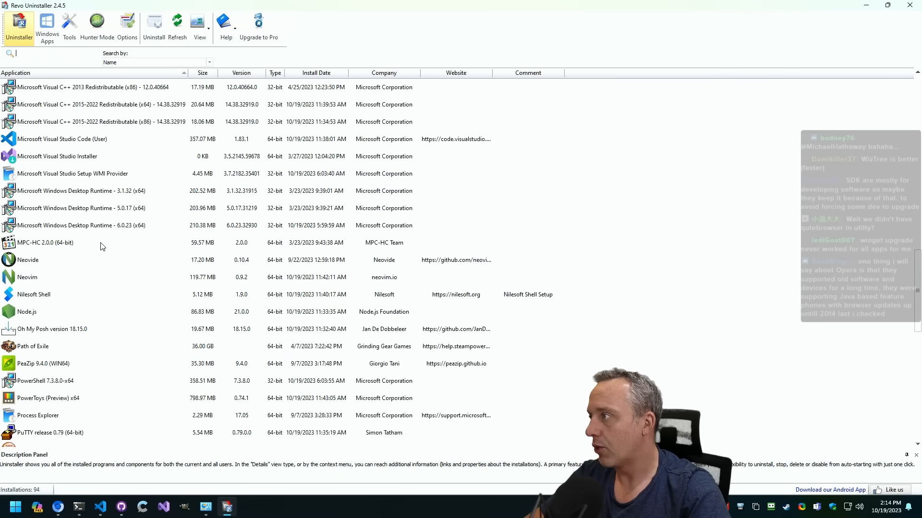
scroll(100, 245, "up", 5)
scroll(101, 245, "up", 5)
scroll(86, 255, "up", 4)
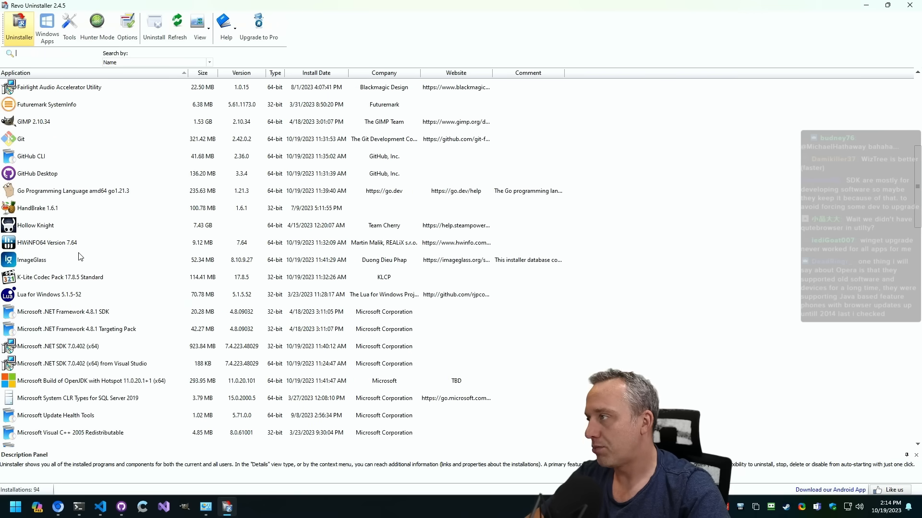
scroll(84, 302, "up", 6)
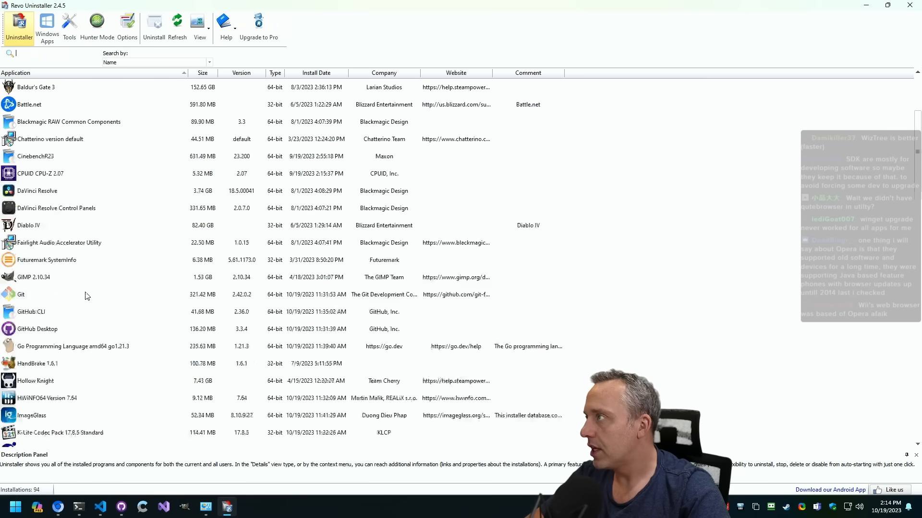
scroll(89, 292, "up", 6)
scroll(91, 290, "up", 4)
scroll(83, 199, "down", 9)
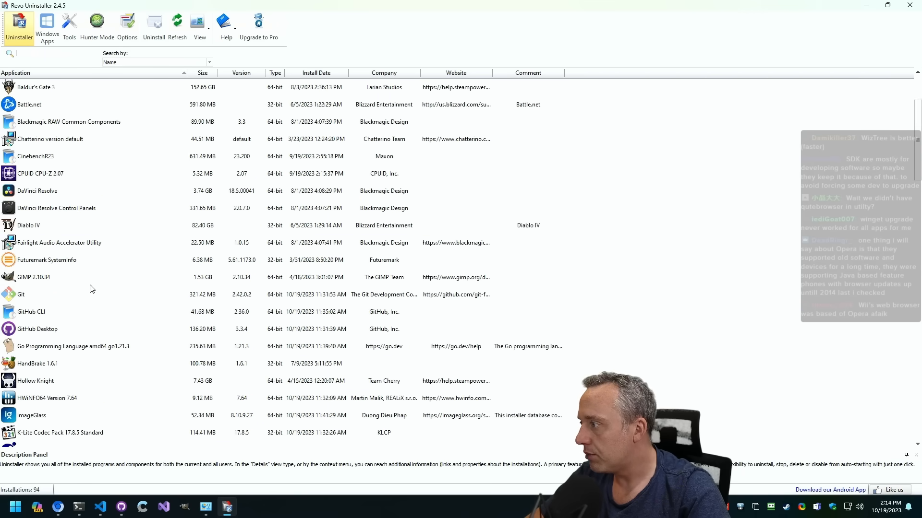
scroll(86, 288, "down", 4)
scroll(87, 288, "down", 4)
scroll(87, 288, "down", 4)
scroll(86, 288, "down", 3)
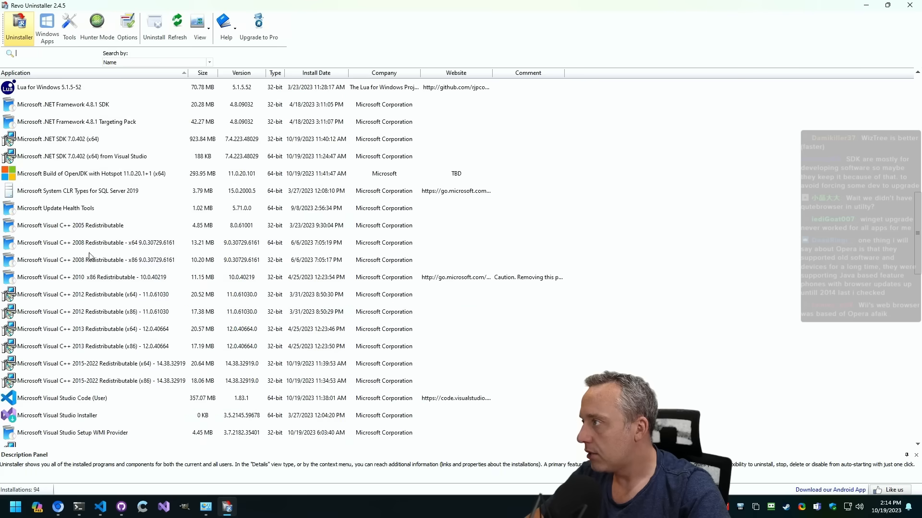
scroll(71, 168, "up", 1)
scroll(70, 168, "down", 3)
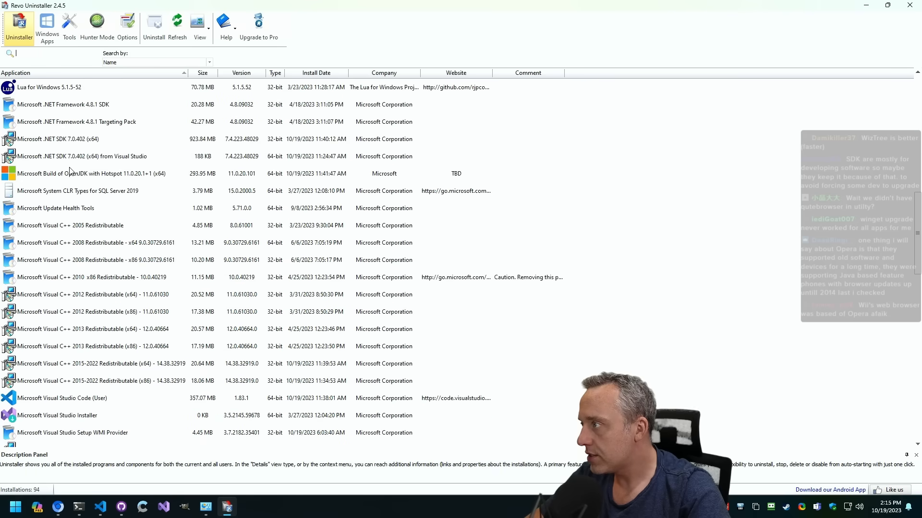
scroll(71, 167, "down", 9)
scroll(73, 172, "down", 9)
scroll(73, 171, "down", 7)
scroll(72, 171, "down", 6)
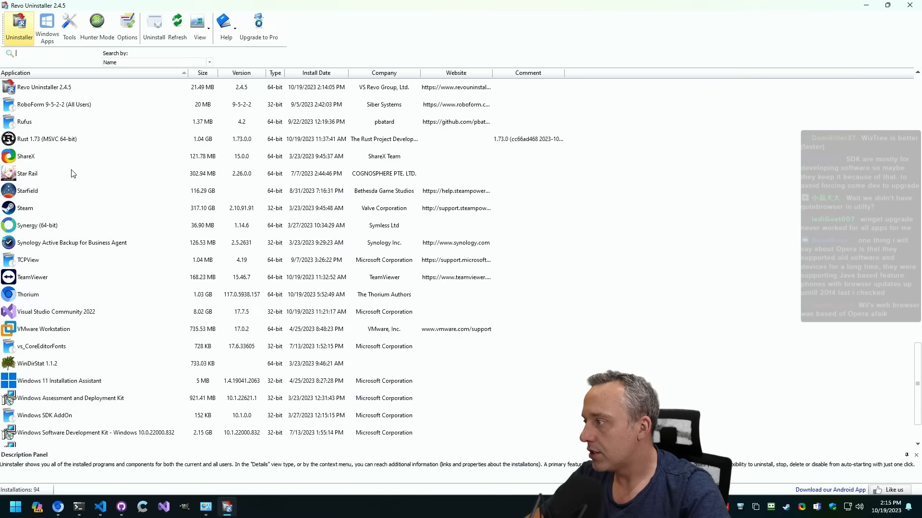
scroll(86, 216, "down", 3)
scroll(100, 235, "up", 3)
scroll(100, 236, "up", 9)
scroll(99, 235, "up", 7)
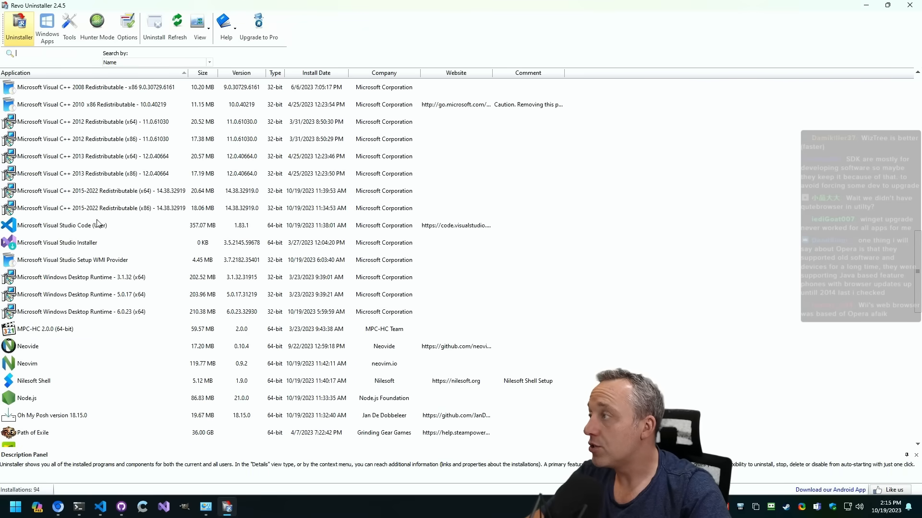
type("edge")
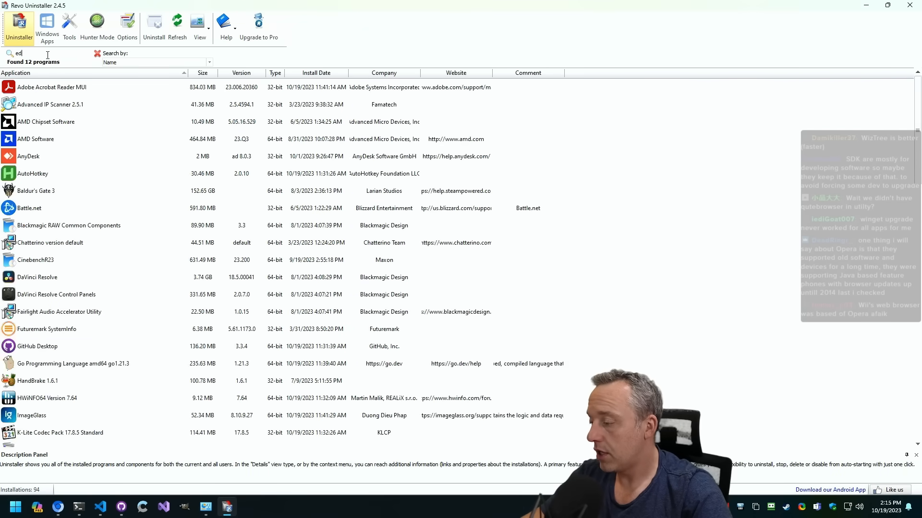
Clear the 'edge' search to restore all 94 programs, then bring up ImageGlass's uninstall actions
key("BackSpace")
key("BackSpace")
key("BackSpace")
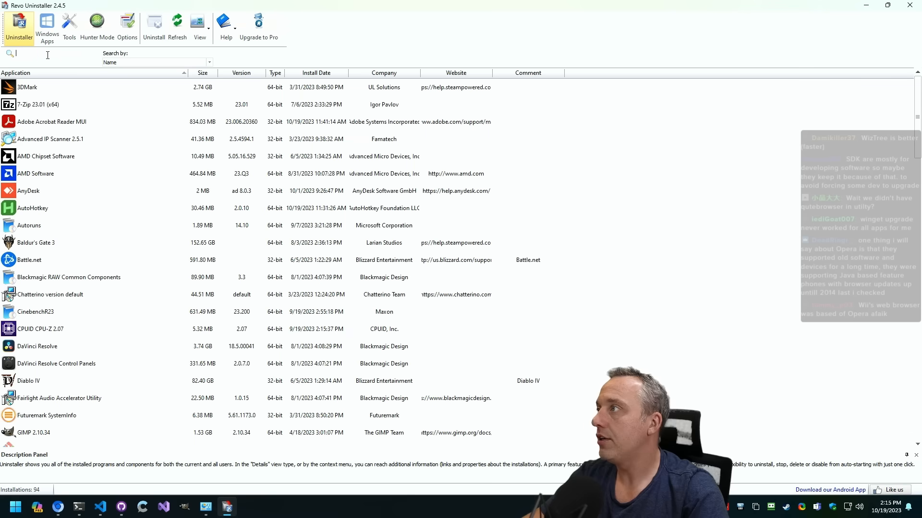
left_click(130, 276)
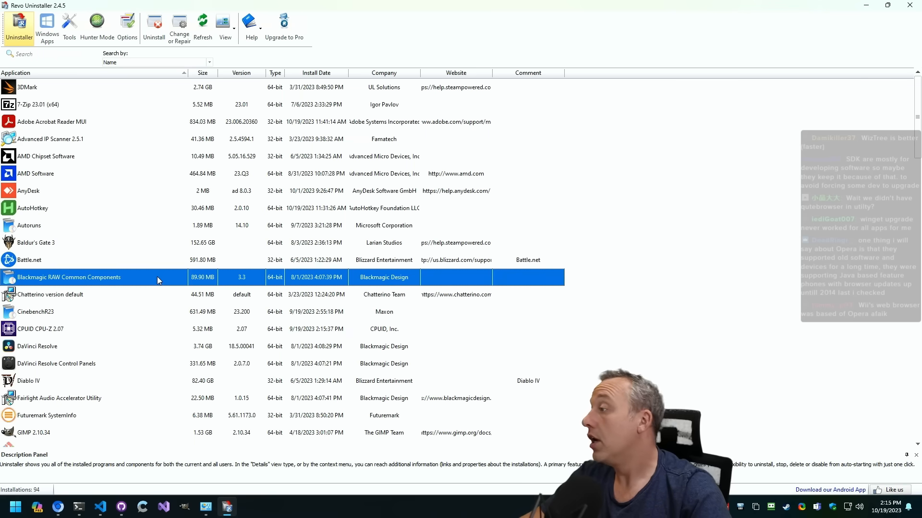
scroll(158, 266, "down", 5)
scroll(147, 281, "down", 5)
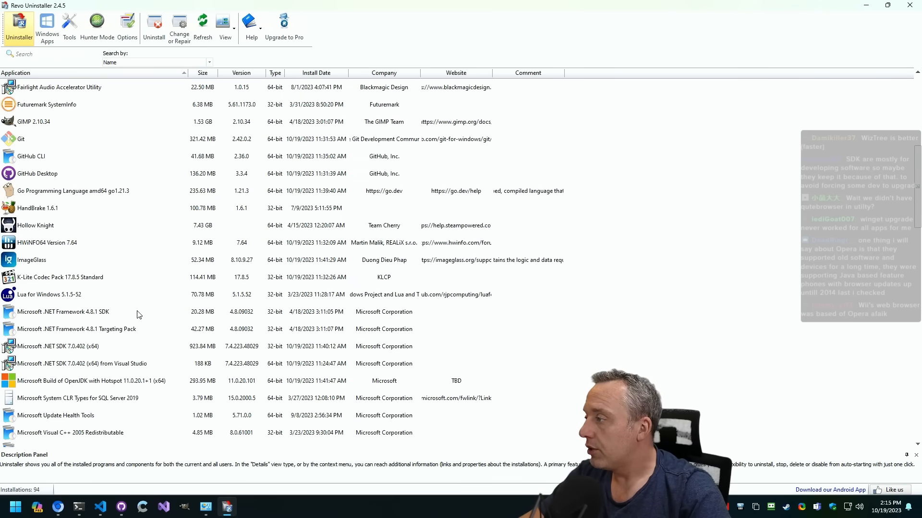
scroll(139, 313, "down", 2)
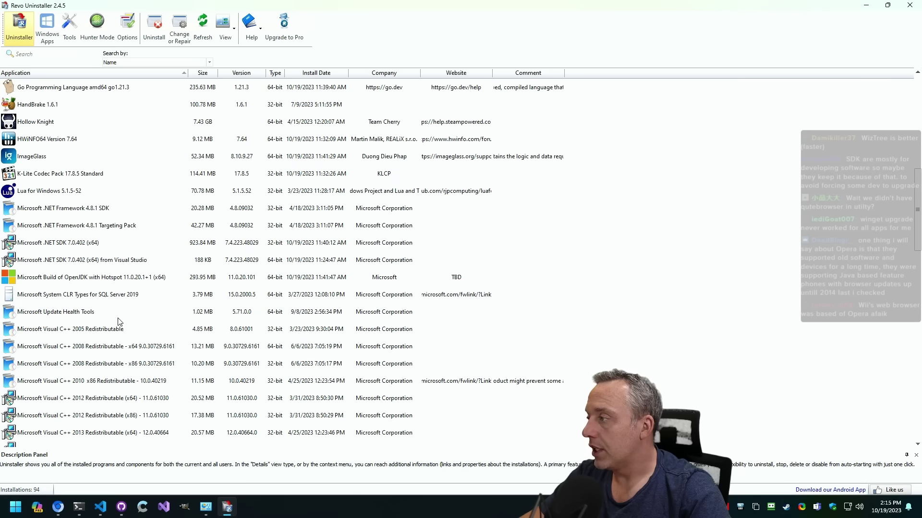
right_click(45, 160)
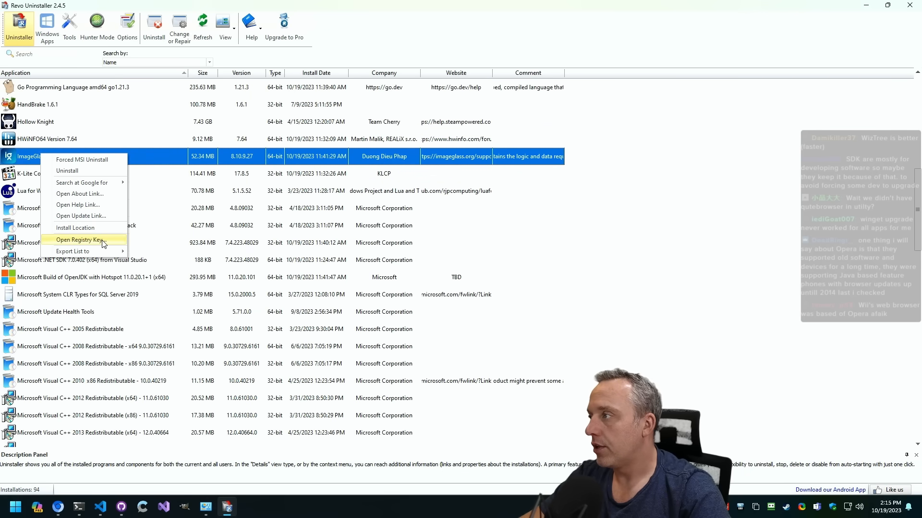
left_click(79, 240)
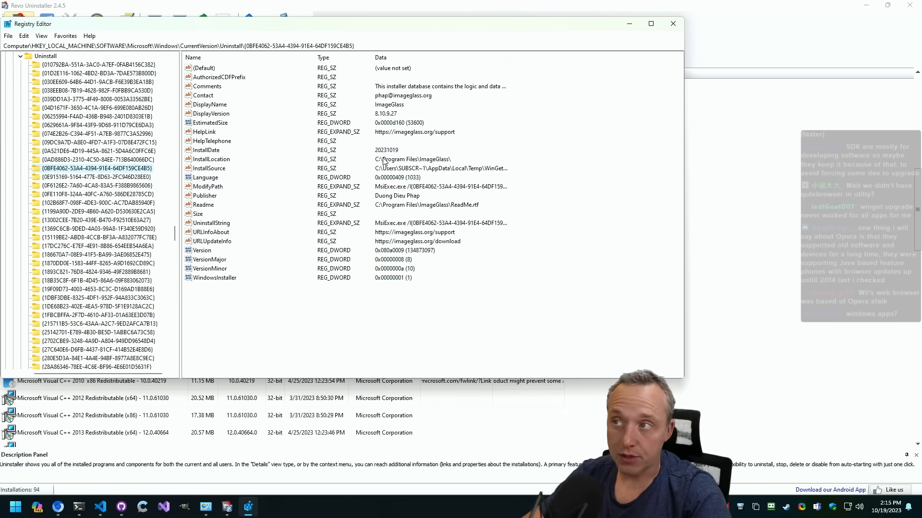
left_click(216, 159)
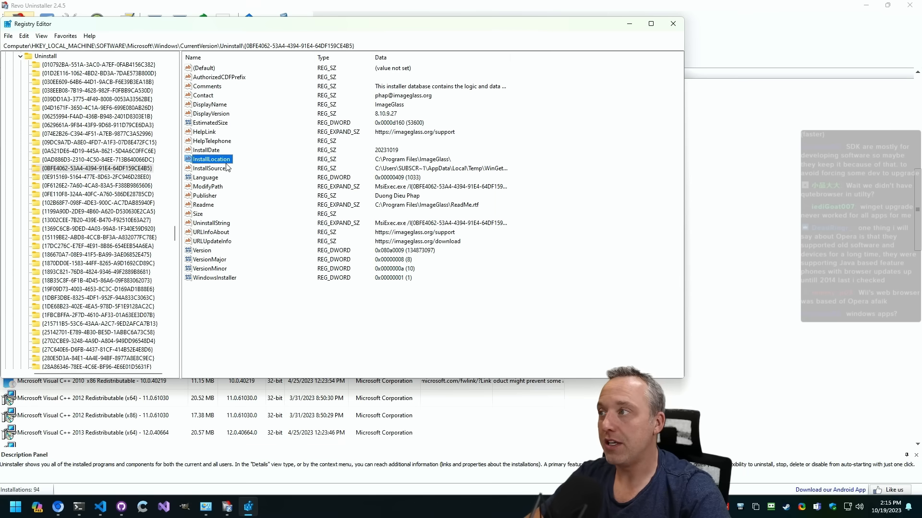
left_click(209, 169)
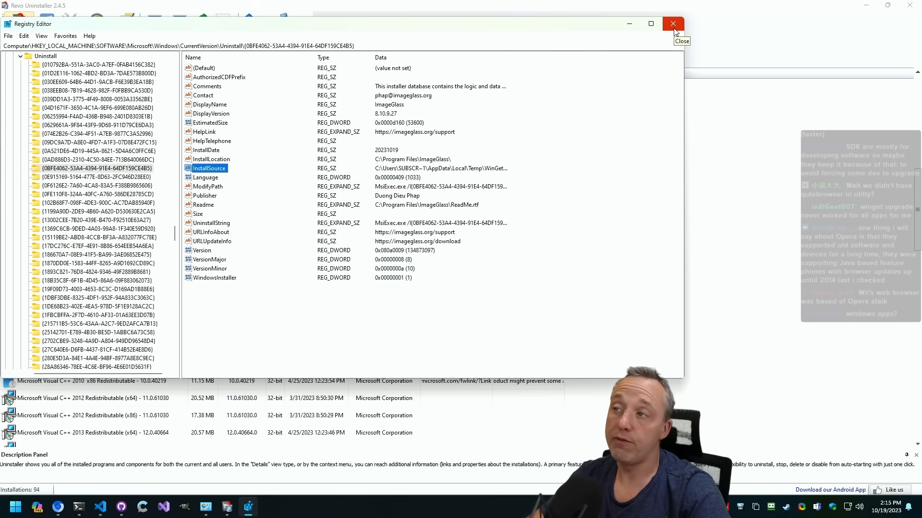
left_click(97, 142)
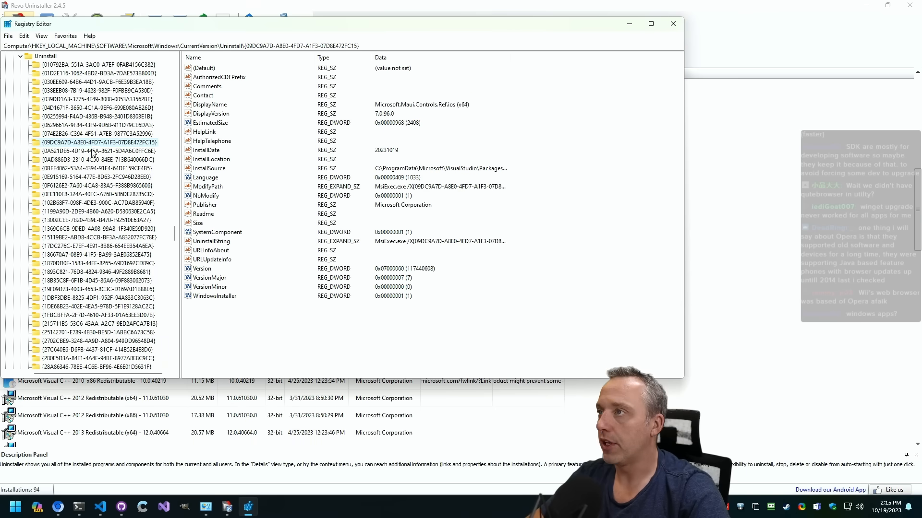
left_click(97, 119)
left_click(98, 160)
Finish reviewing the program list and close Revo Uninstaller, returning to PowerShell
left_click(673, 23)
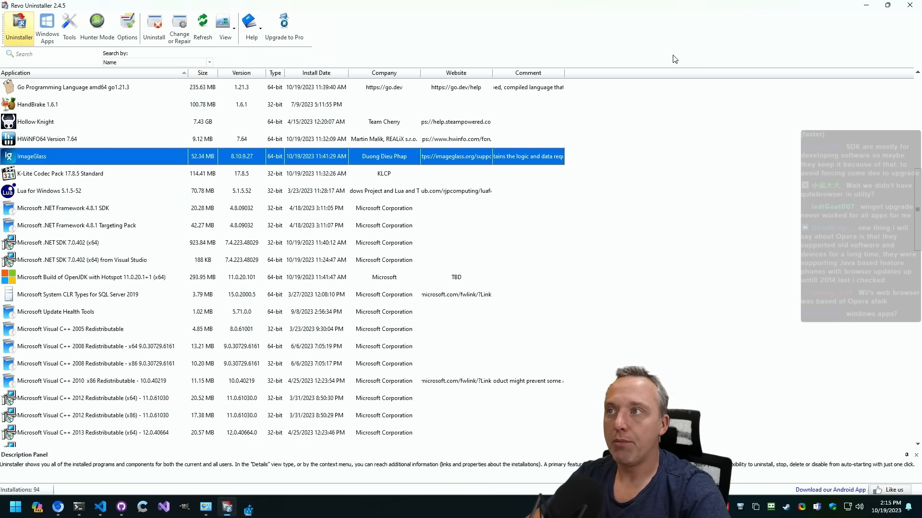
scroll(176, 264, "down", 15)
scroll(177, 264, "down", 10)
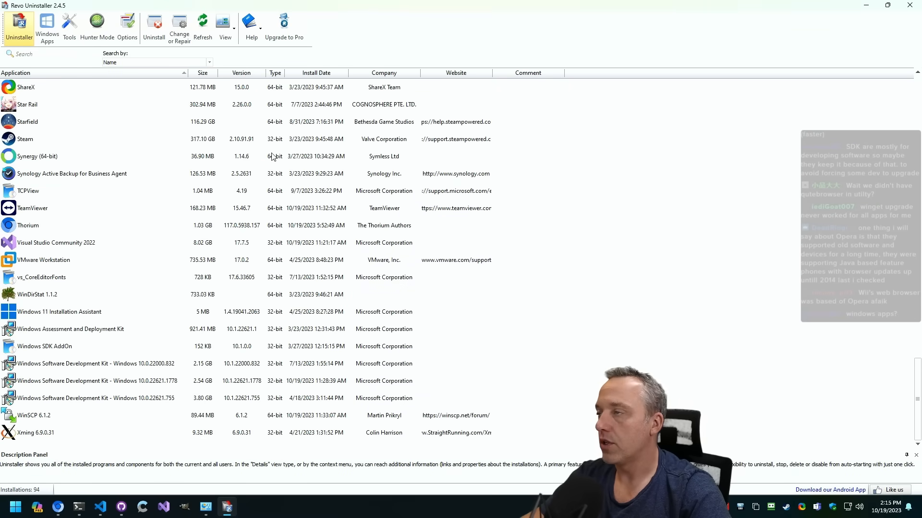
left_click(909, 8)
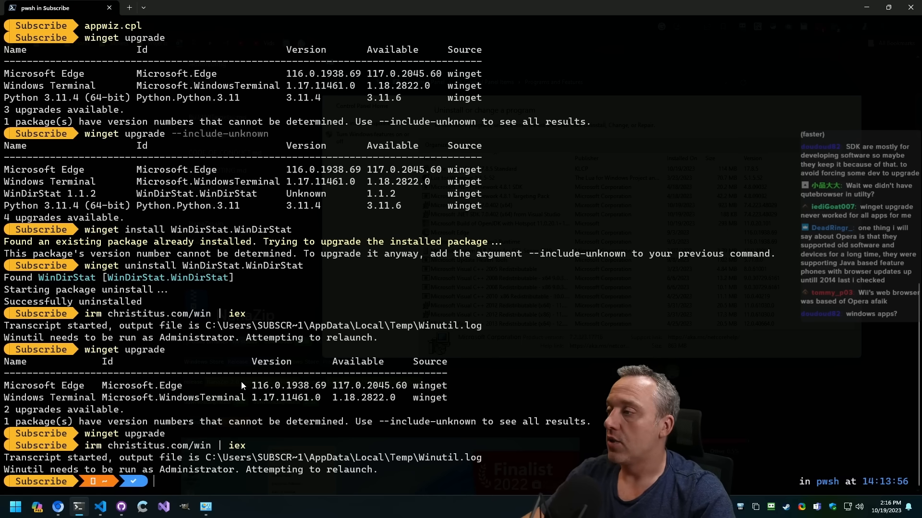
type("wing")
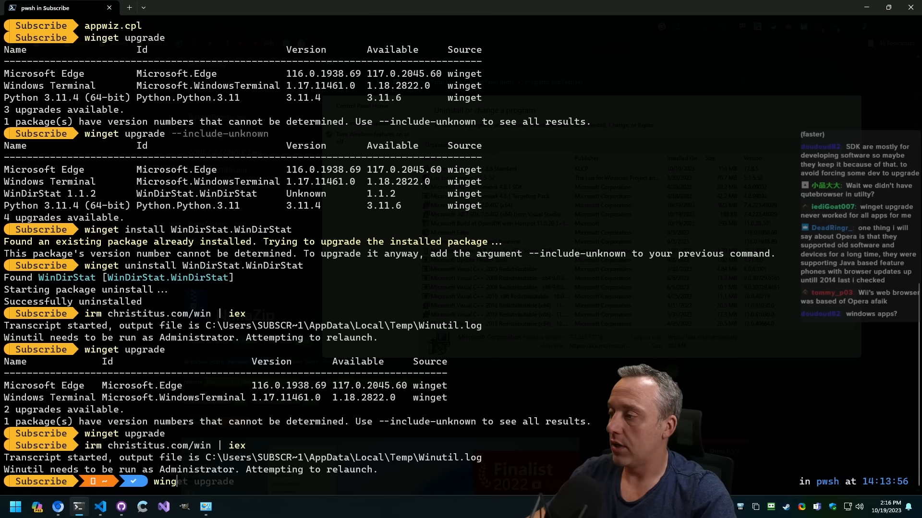
type("et install")
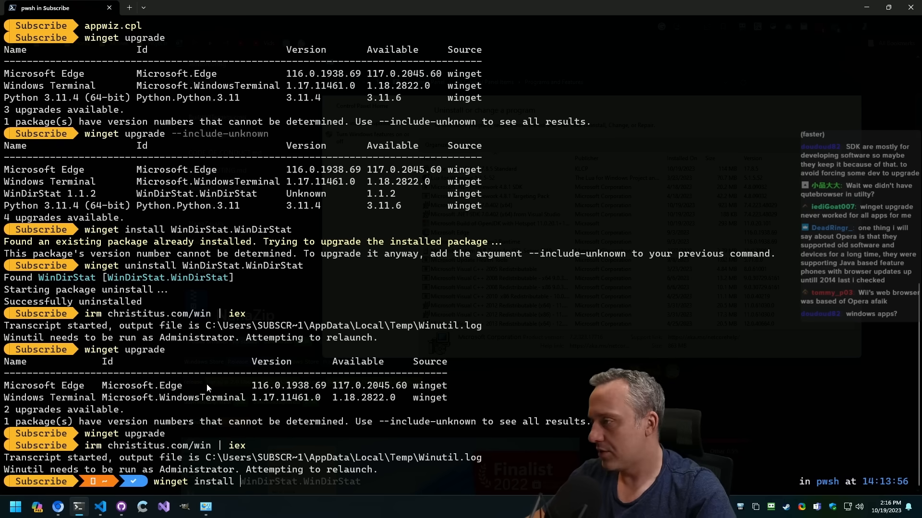
Run 'winget install Microsoft.WindowsTerminal' to upgrade Terminal to 1.18.2822.0, then close the window
left_click_drag(103, 398, 238, 398)
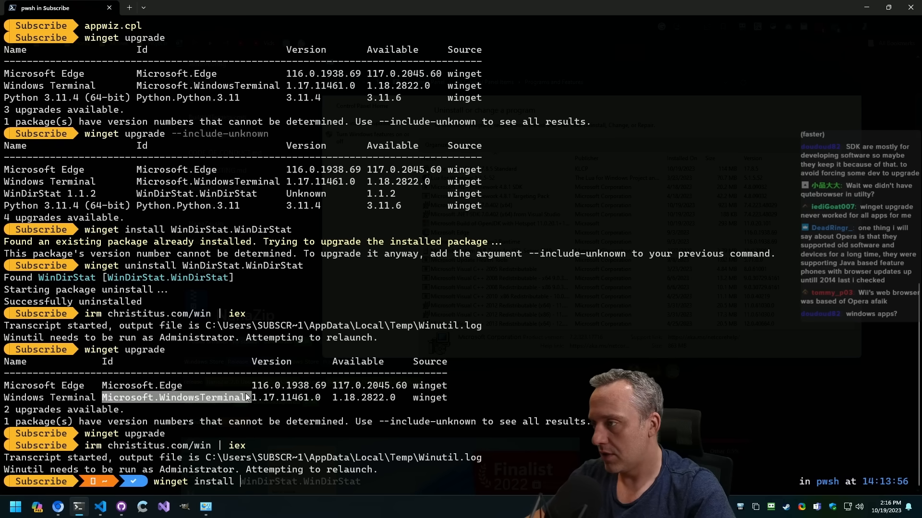
right_click(238, 398)
key("Return")
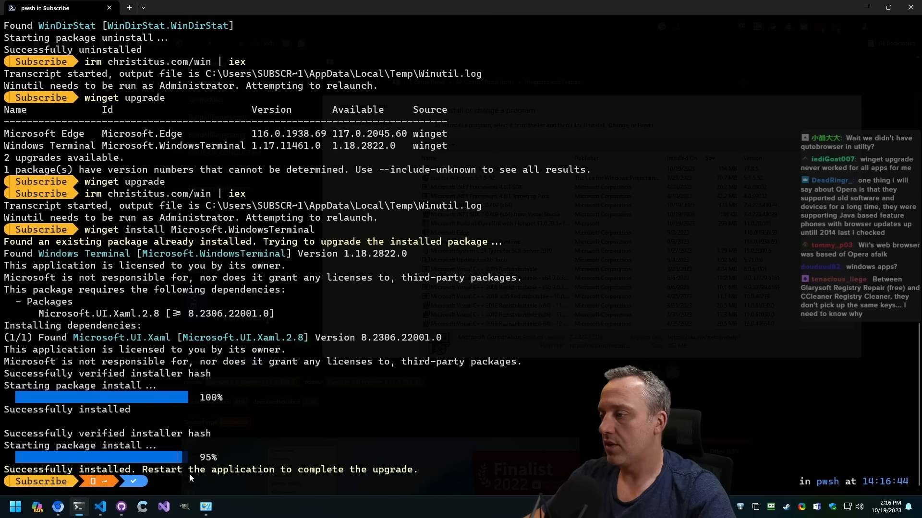
left_click(109, 7)
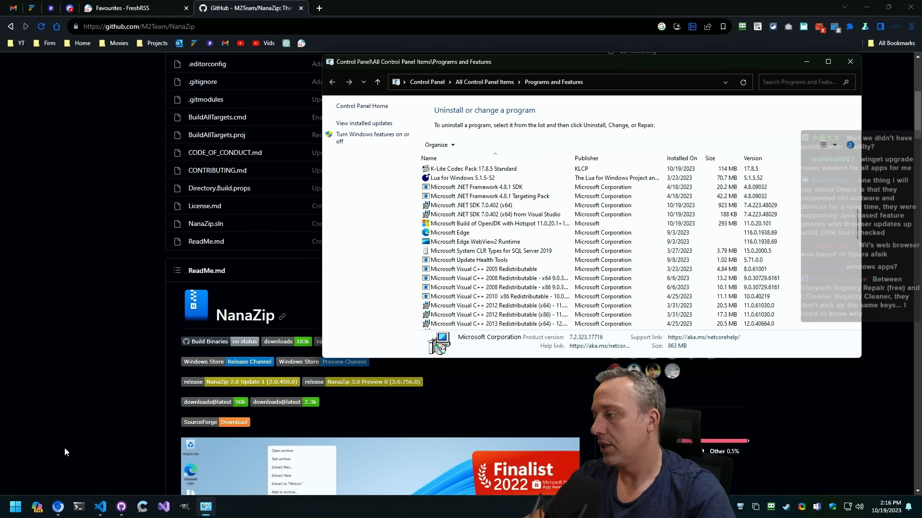
In a fresh terminal, run 'winget upgrade' showing only Microsoft Edge pending
key("super+x")
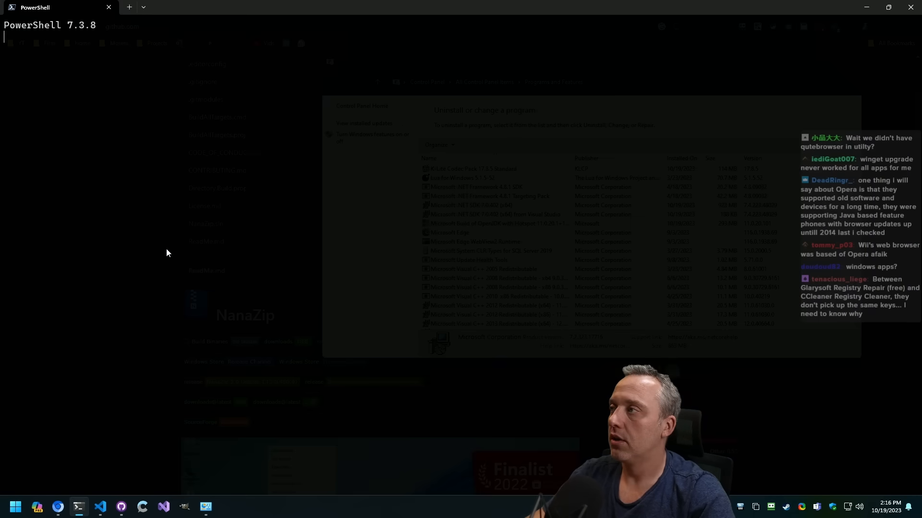
type("winget ")
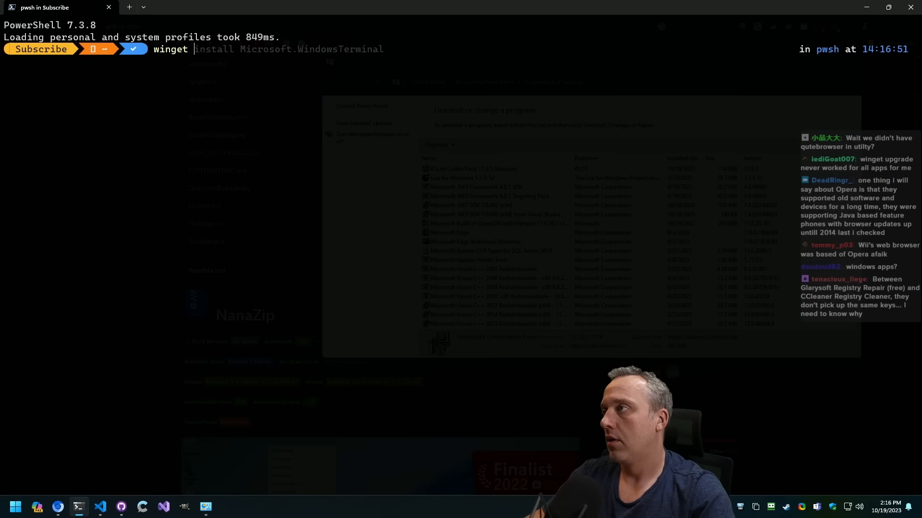
type("upgrade")
key("Return")
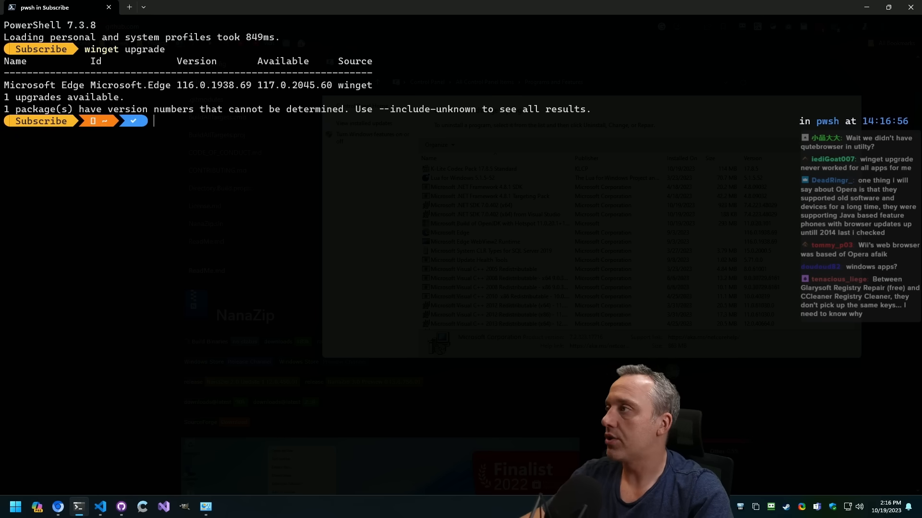
type("exit")
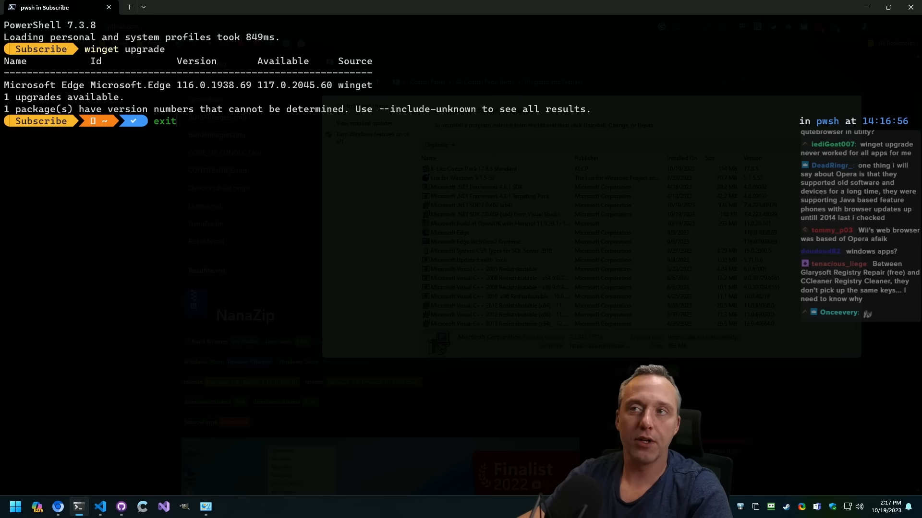
Exit the terminal and close Programs and Features, returning to the NanaZip GitHub page
key("Return")
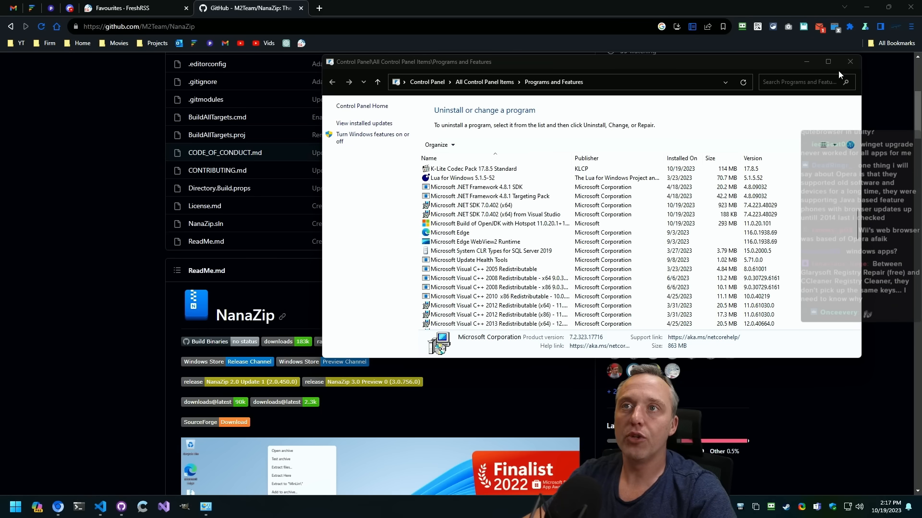
left_click(850, 62)
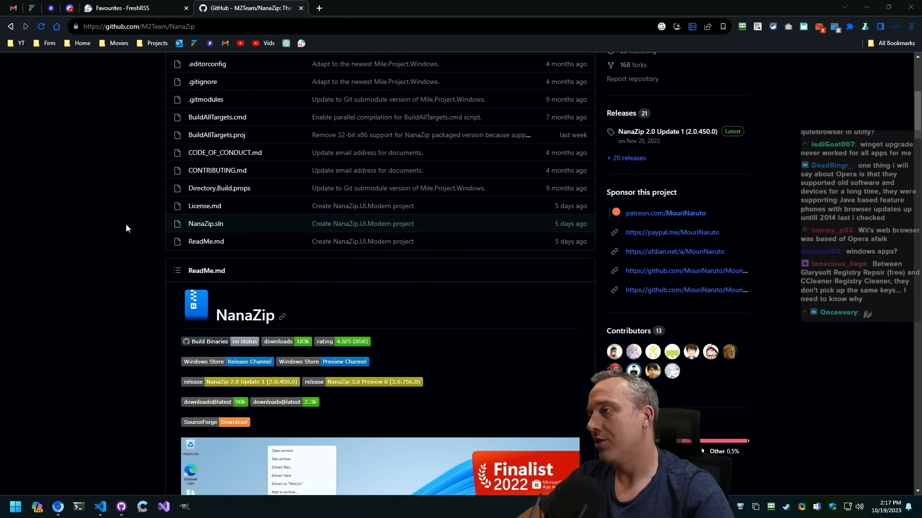
scroll(127, 224, "down", 3)
scroll(125, 223, "down", 3)
scroll(126, 224, "down", 2)
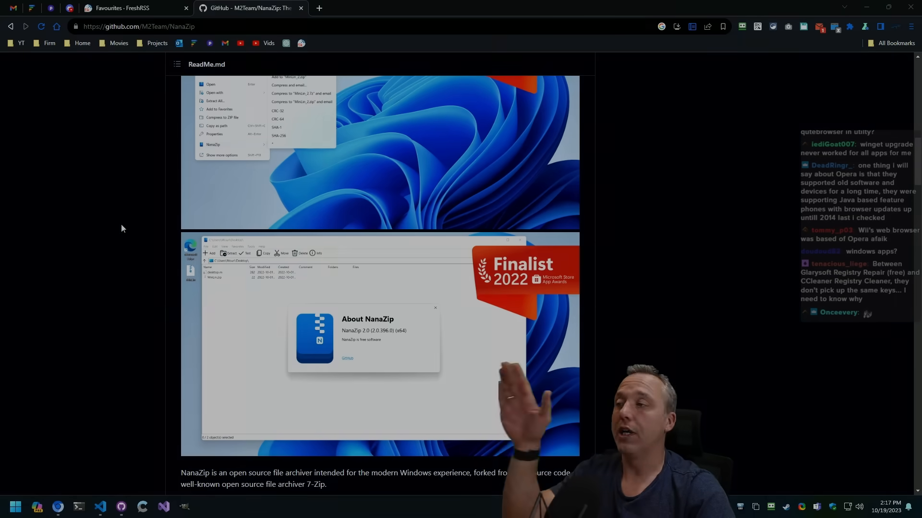